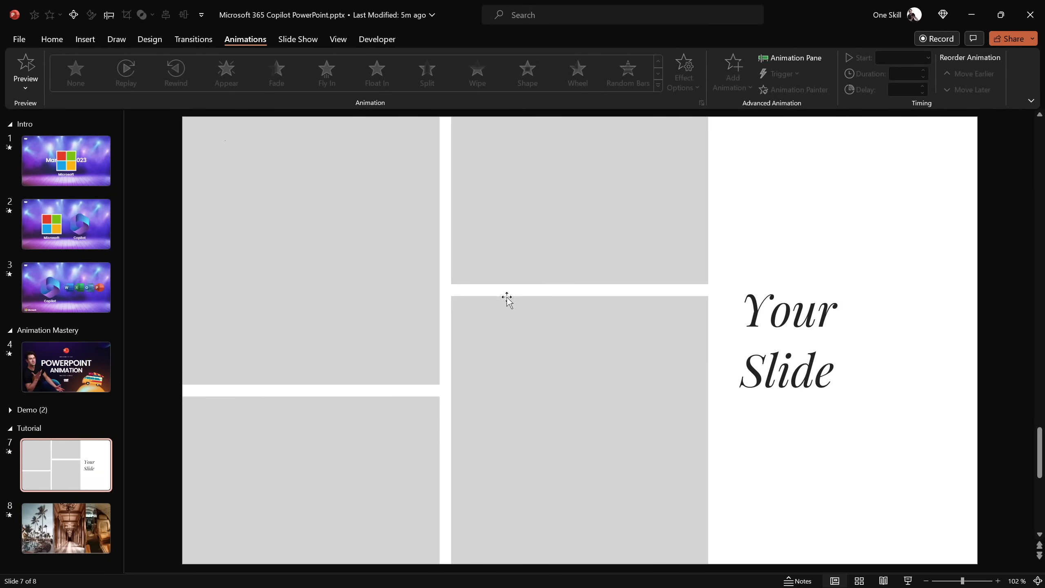
Inspect the four grey collage placeholders on slide 7.
left_click(54, 40)
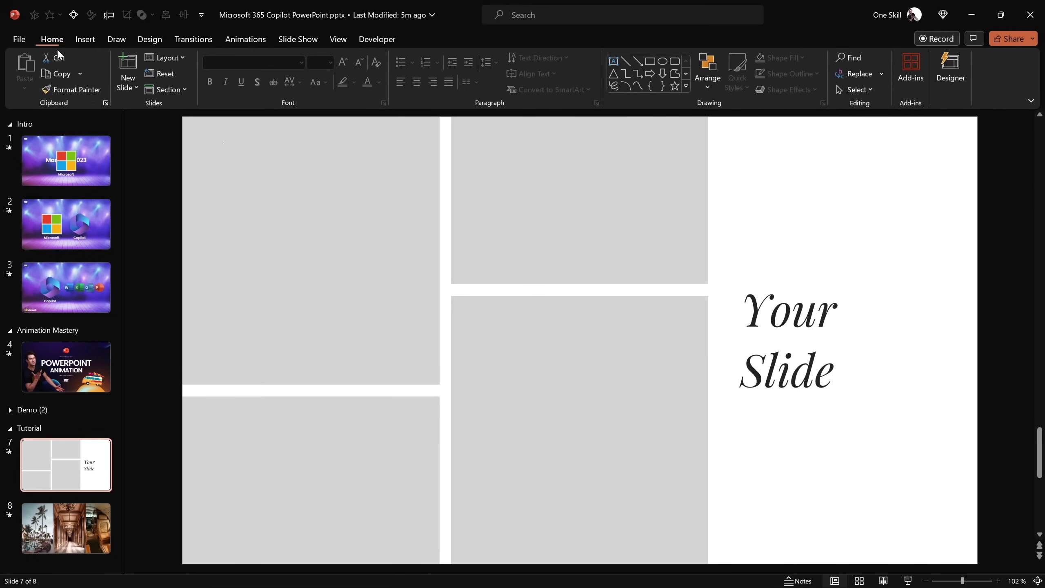
left_click(305, 243)
left_click(519, 224)
left_click(534, 354)
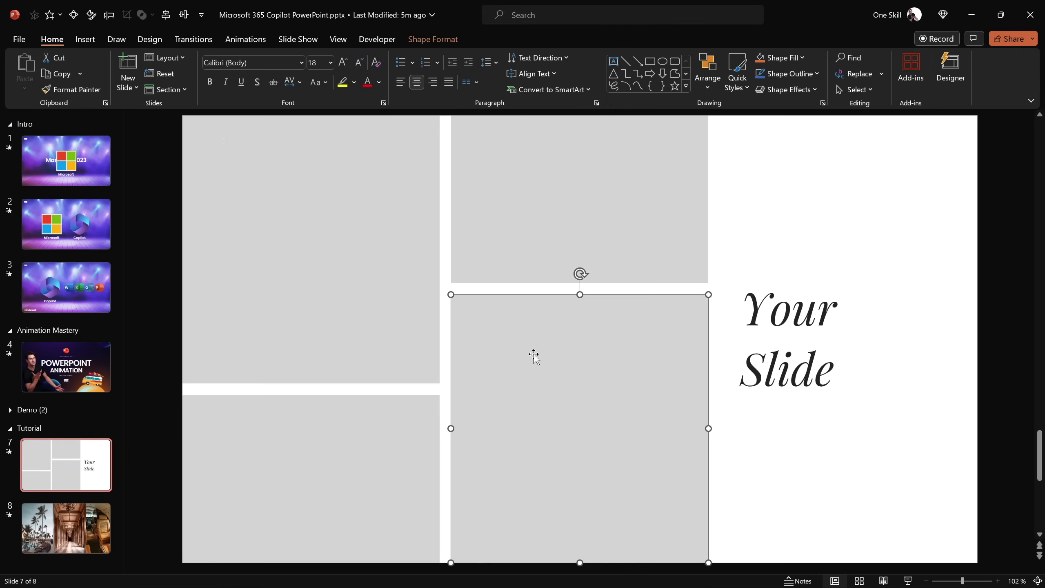
left_click(398, 435)
key("ctrl+v")
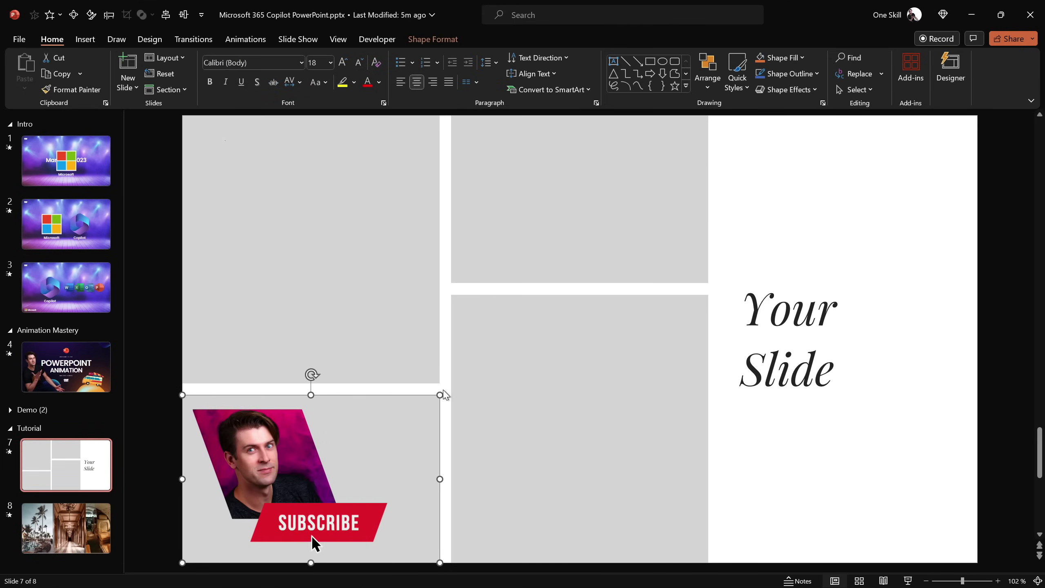
Check the font of the 'Your' and 'Slide' text boxes.
left_click(382, 285)
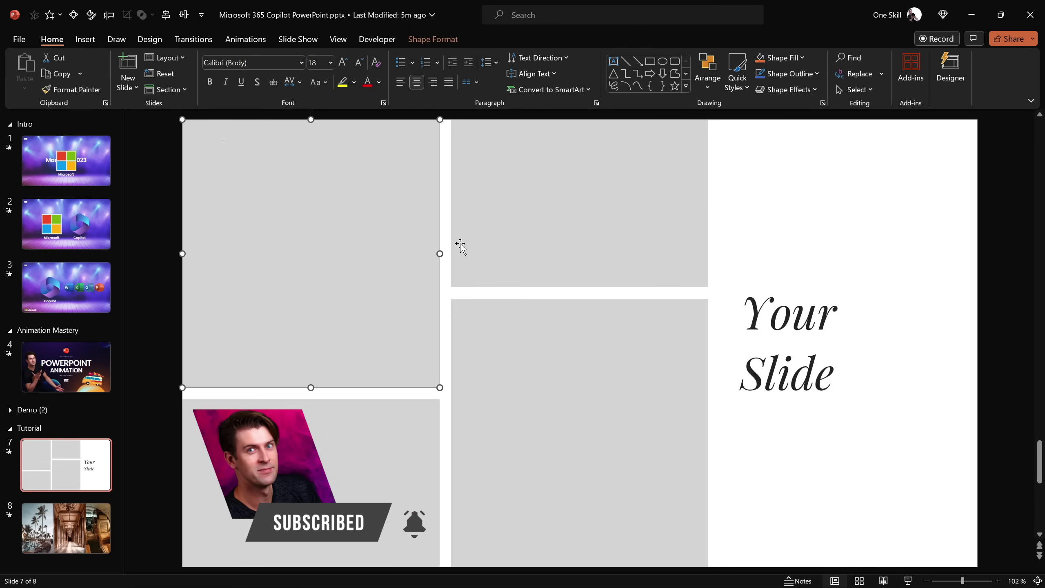
left_click(783, 313)
left_click(787, 378)
left_click(787, 318)
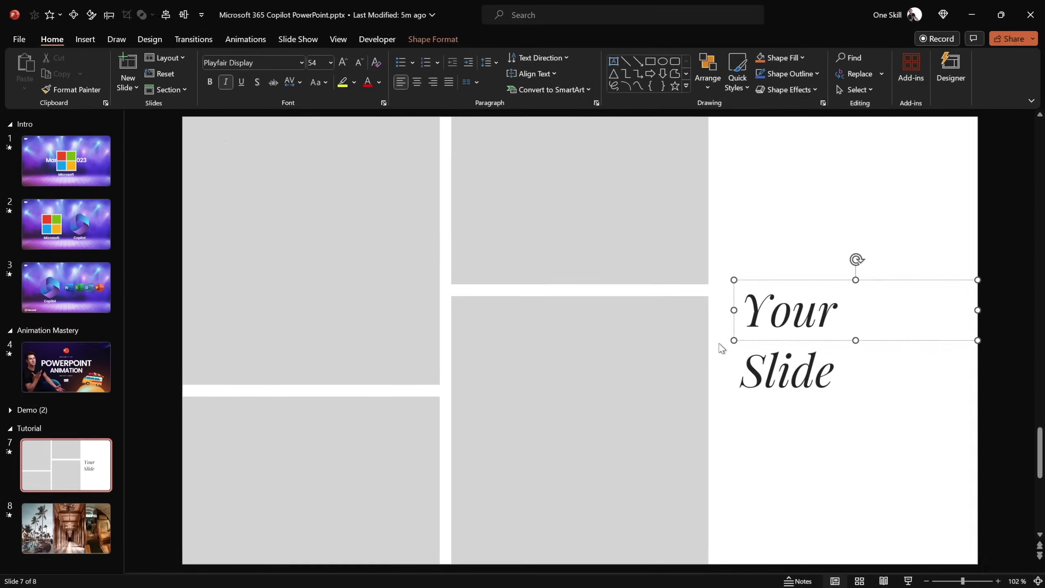
left_click(767, 364)
left_click(768, 315)
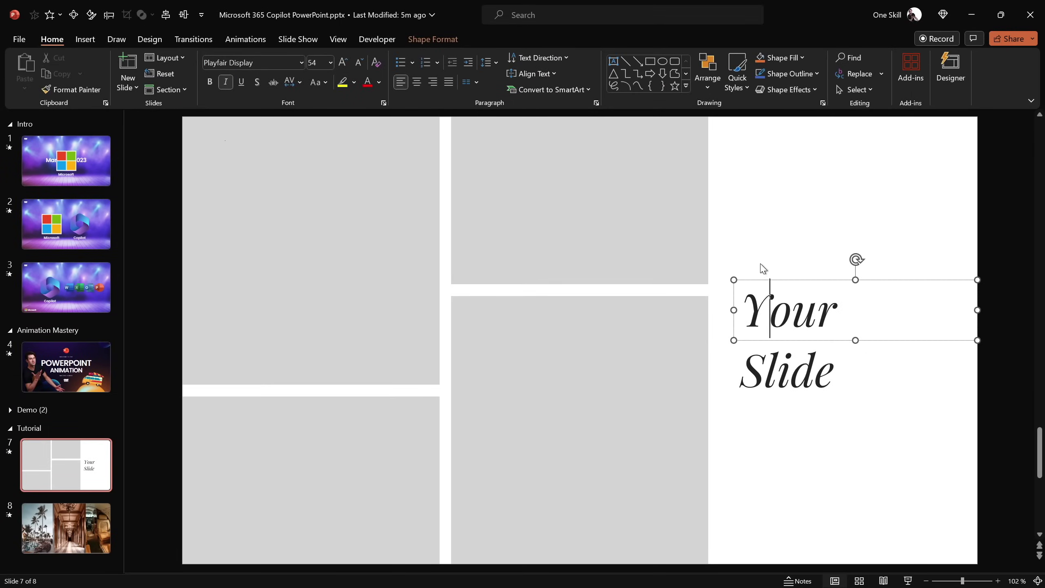
left_click(757, 258)
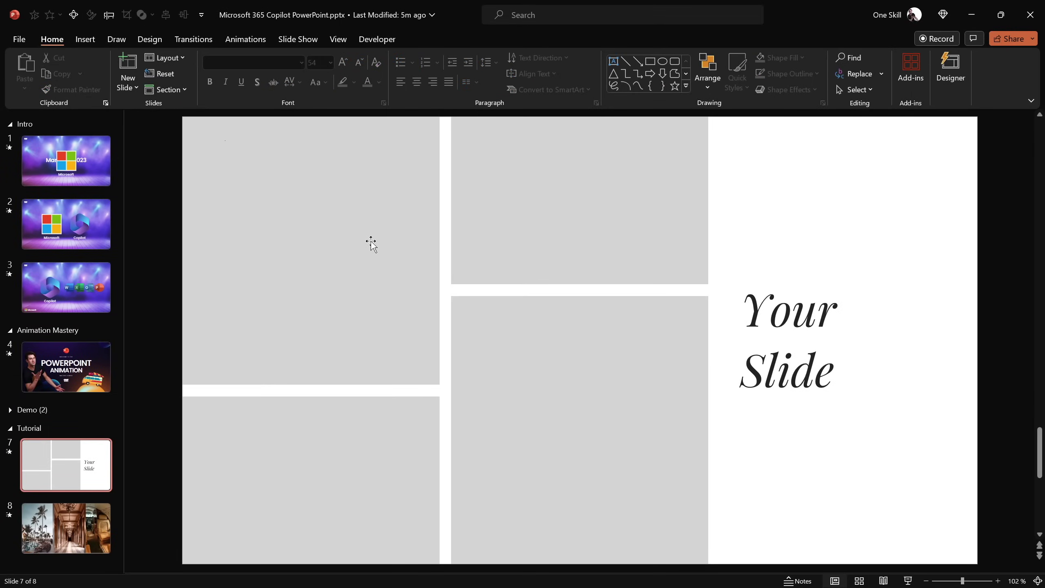
Review the top-left rectangle's fill in Format Shape, close the pane, and go to slide 8.
right_click(334, 236)
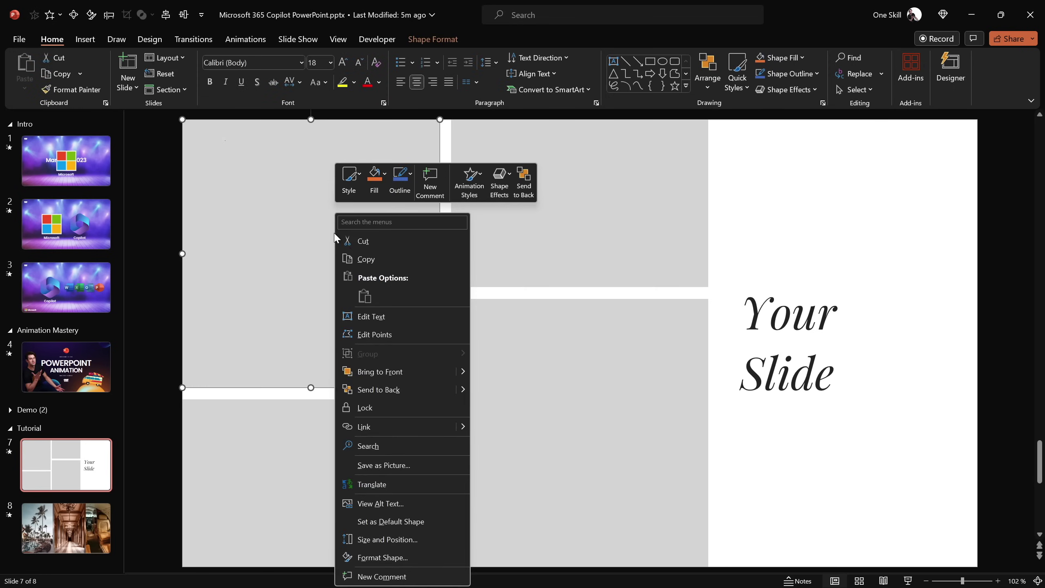
left_click(382, 556)
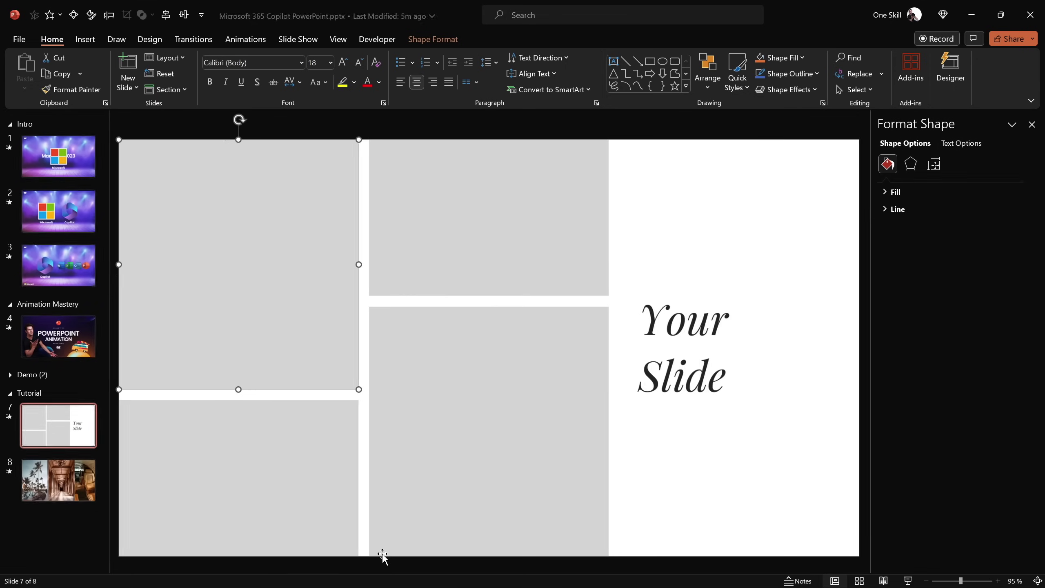
left_click(885, 192)
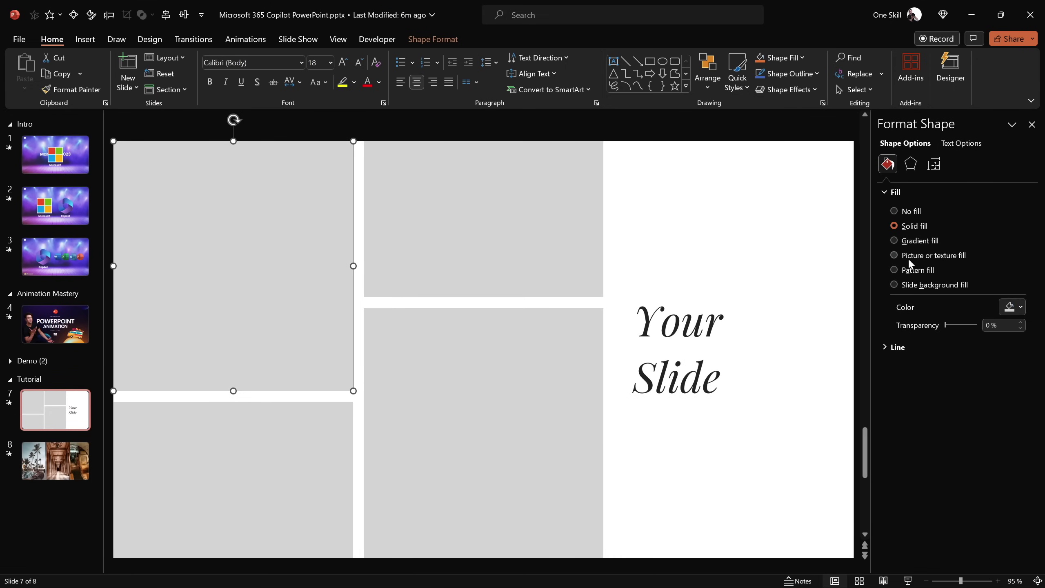
left_click(667, 217)
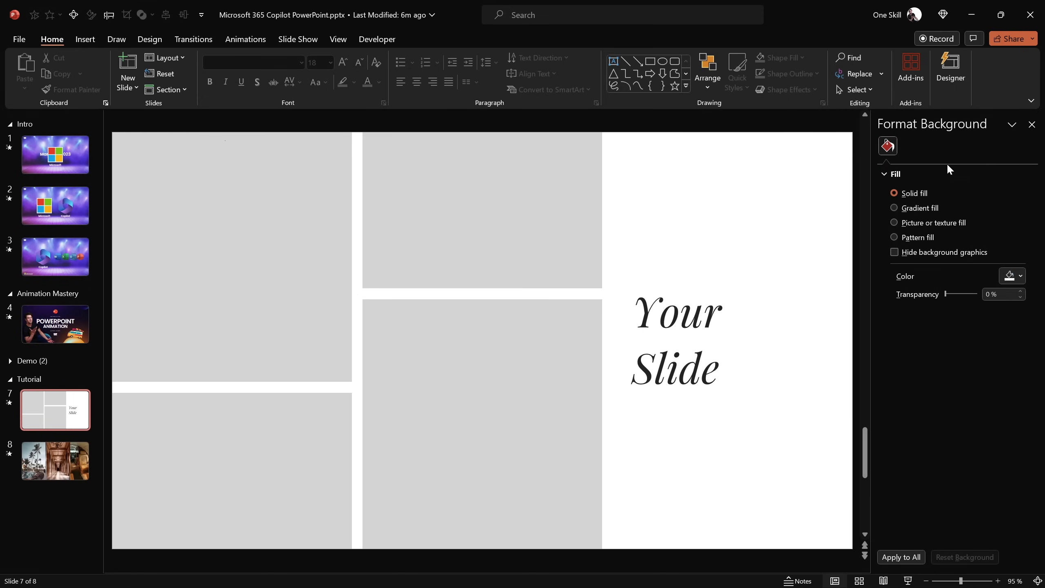
left_click(1031, 124)
left_click(87, 528)
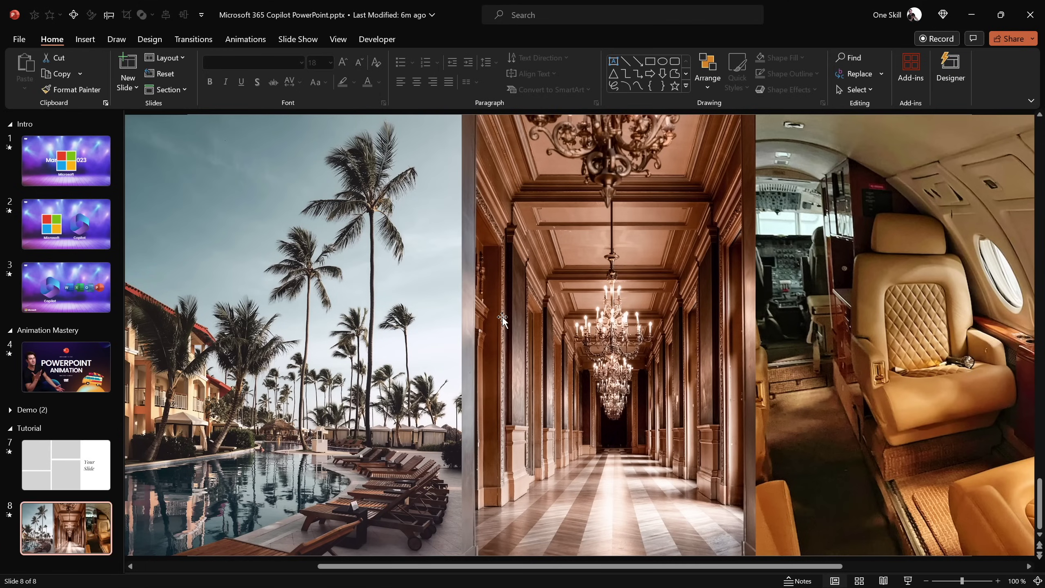
Copy the Rolls-Royce close-up photo from slide 8 and paste it onto slide 7.
left_click_drag(962, 581, 946, 581)
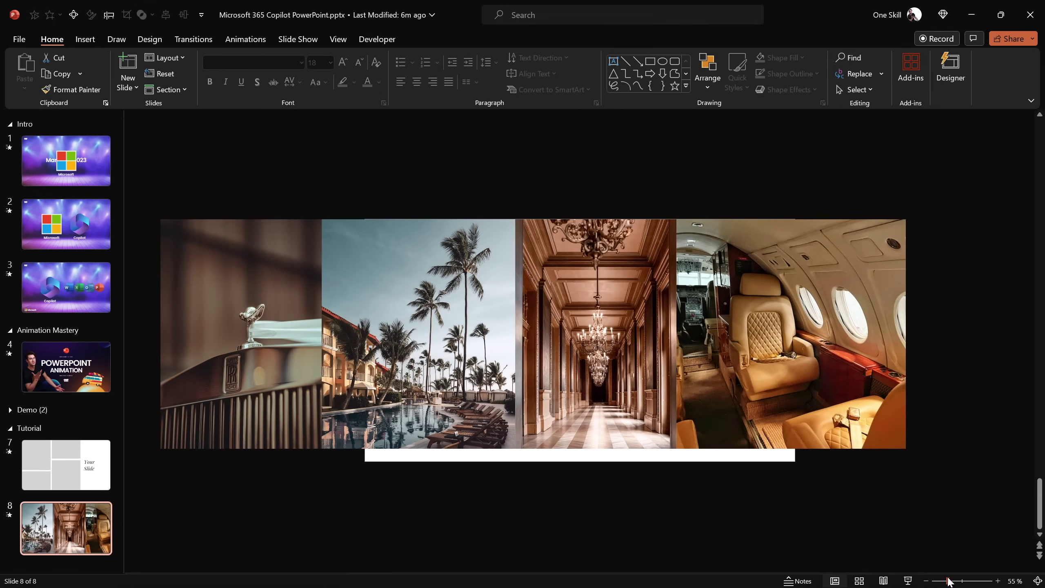
left_click(794, 575)
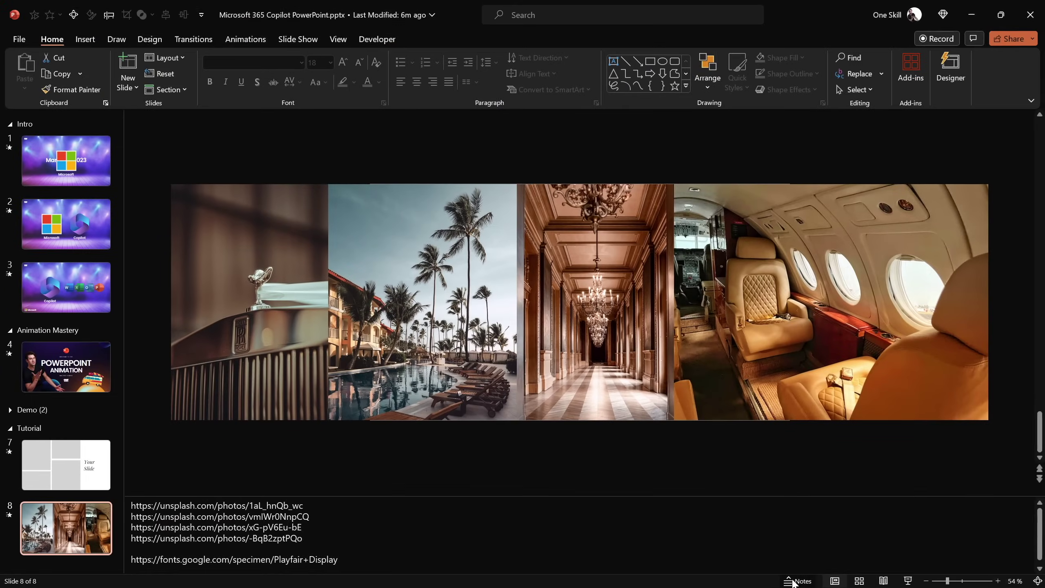
left_click(793, 581)
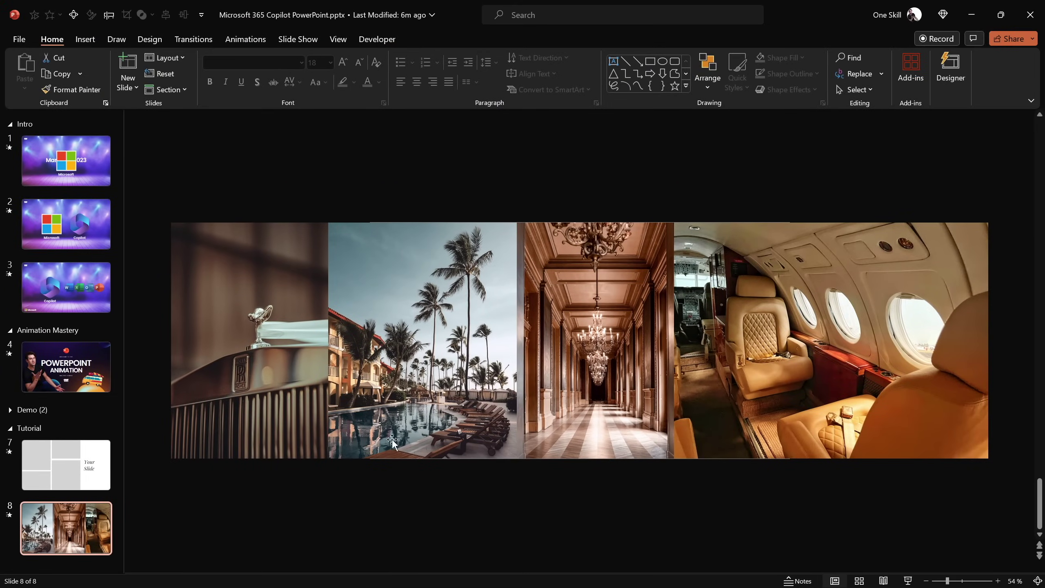
left_click(235, 314)
key("ctrl+c")
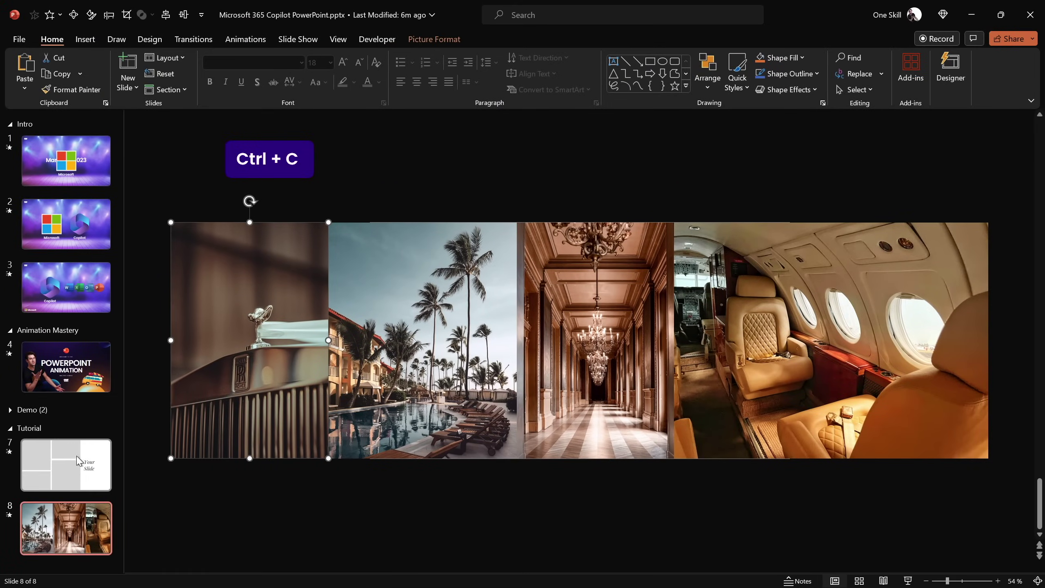
left_click(65, 464)
key("ctrl+v")
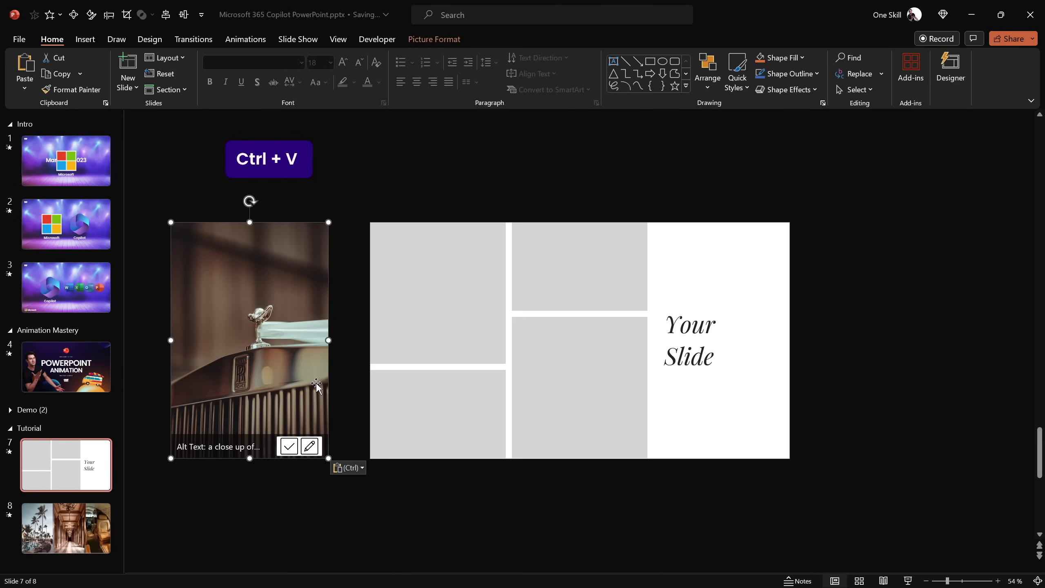
Position the photo over the bottom-left placeholder, send it to back, and select both.
left_click_drag(260, 289, 446, 344)
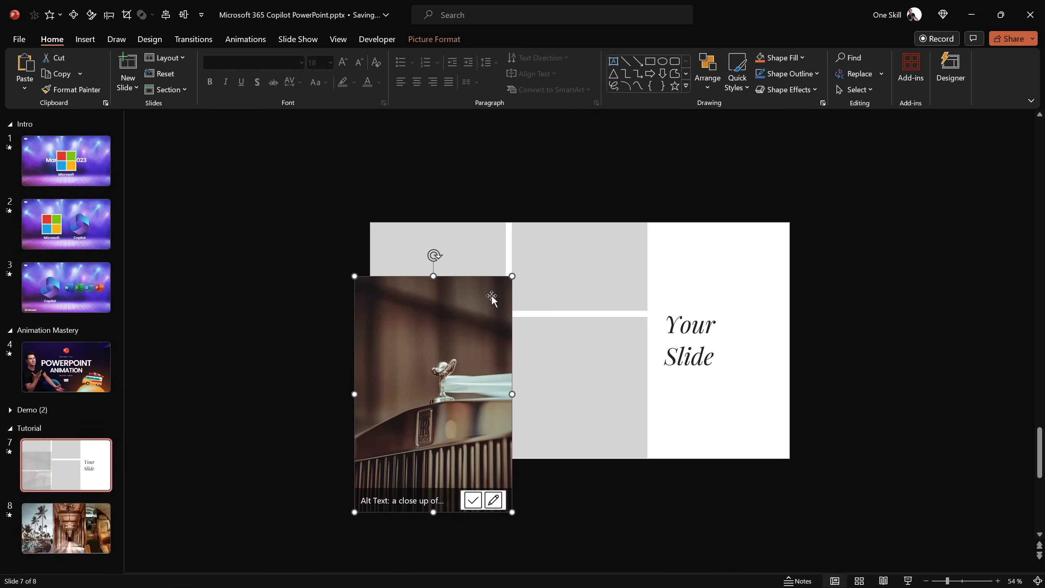
left_click_drag(511, 275, 508, 286)
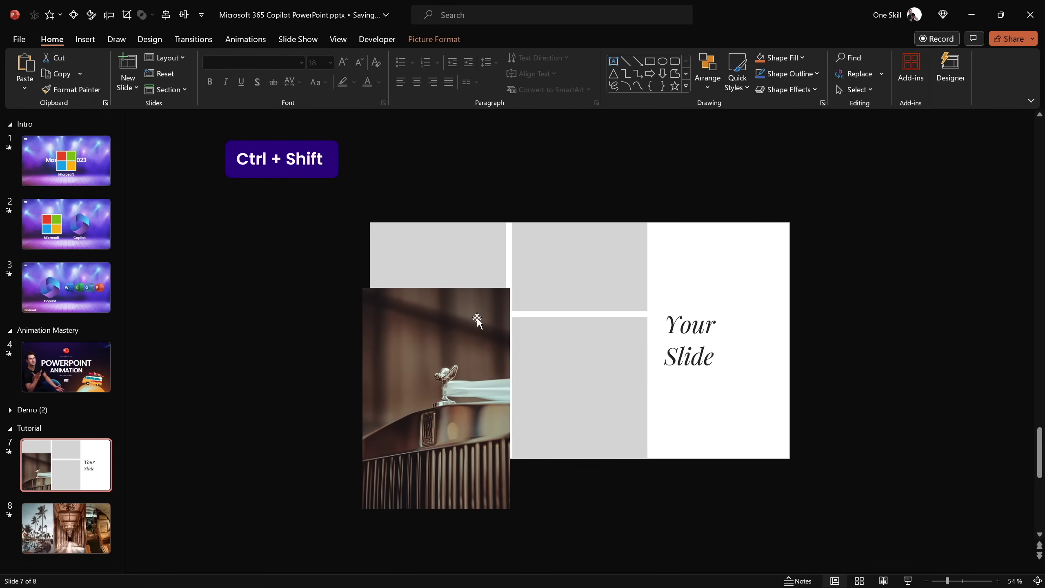
right_click(449, 362)
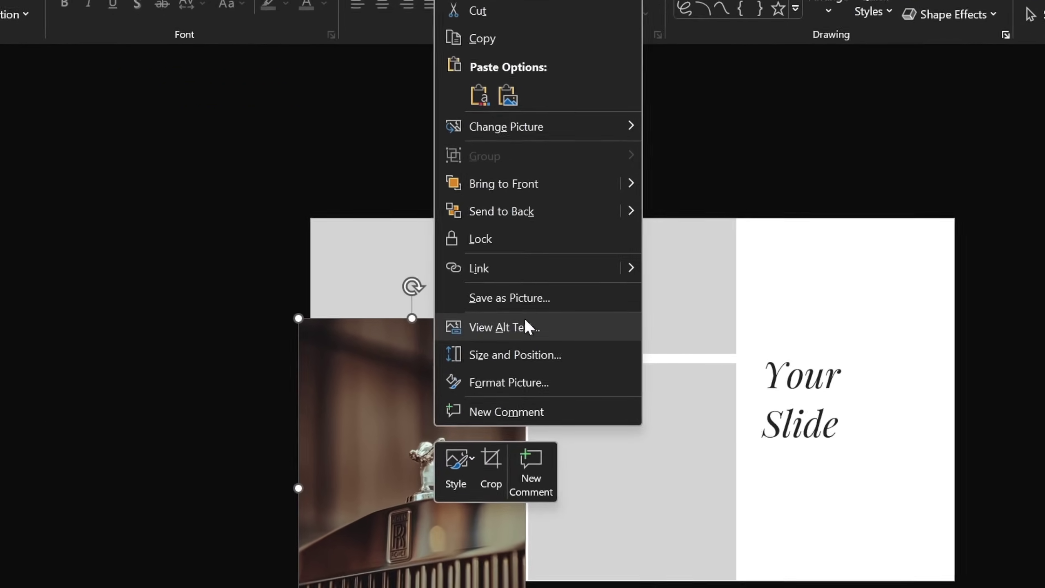
left_click(531, 211)
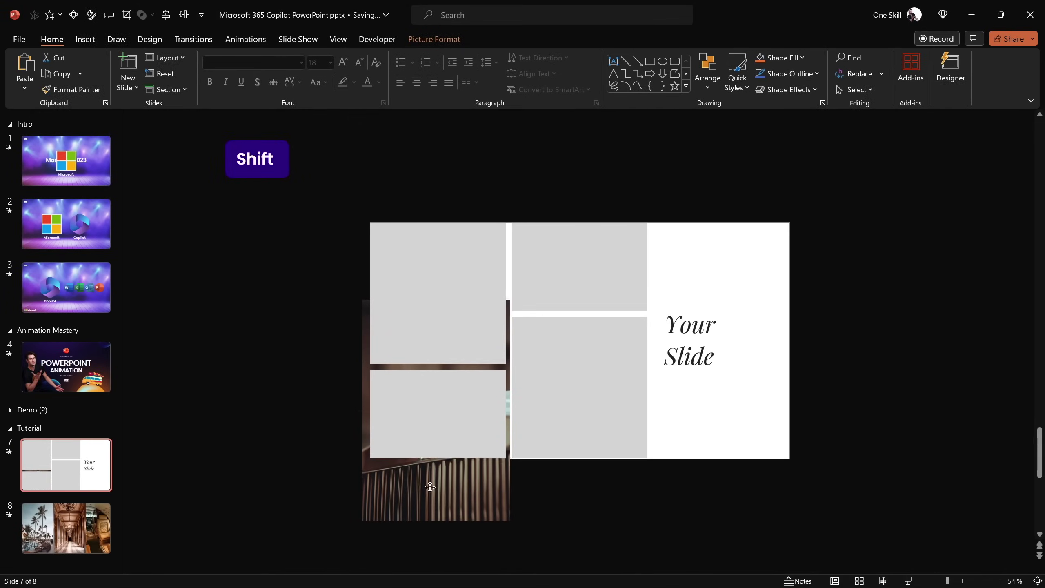
left_click(430, 487)
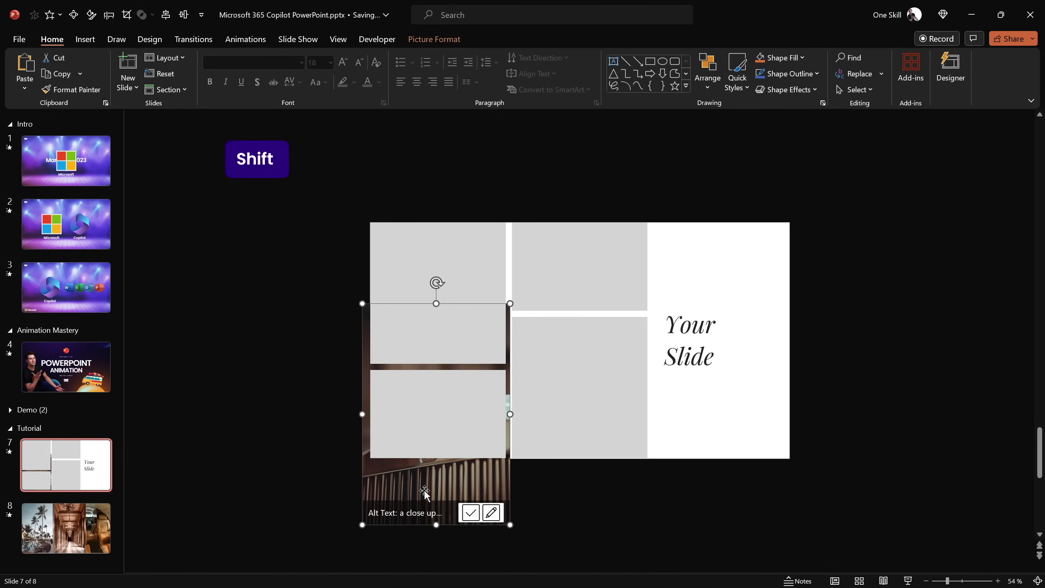
left_click(441, 415, "shift")
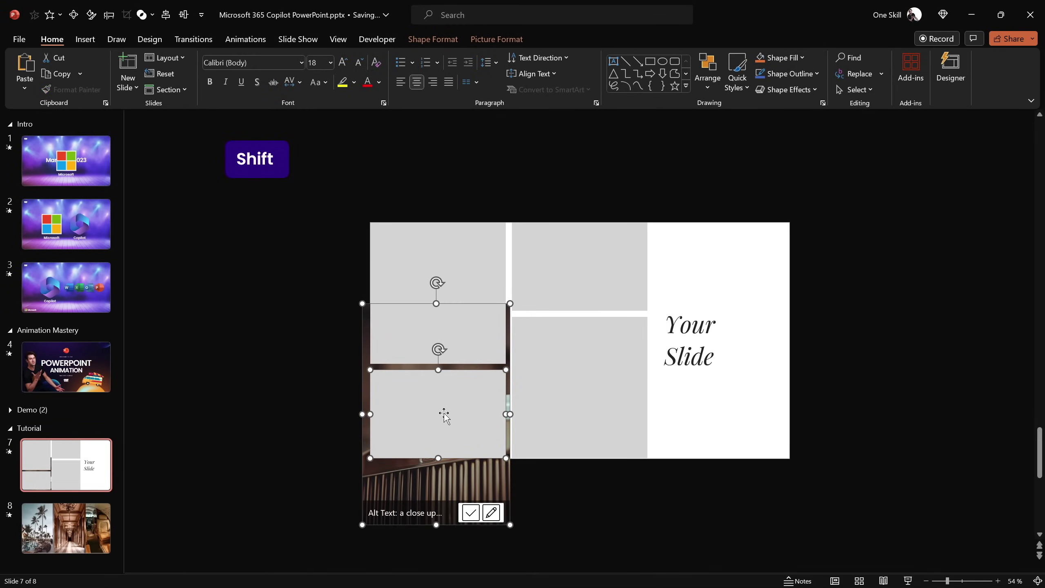
Clip the photo to the bottom-left placeholder with Merge Shapes > Intersect.
left_click(433, 40)
left_click(148, 94)
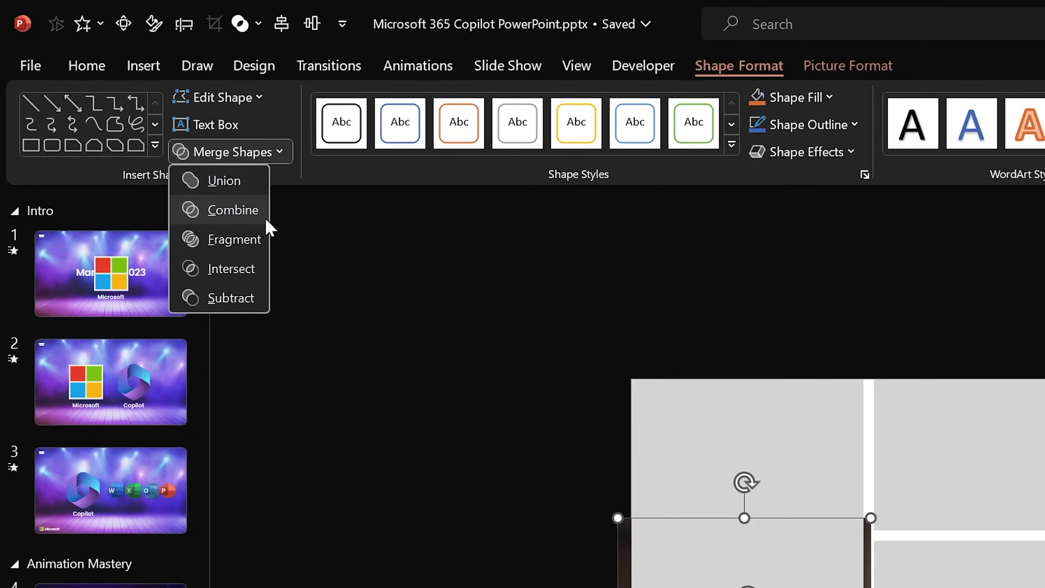
left_click(222, 251)
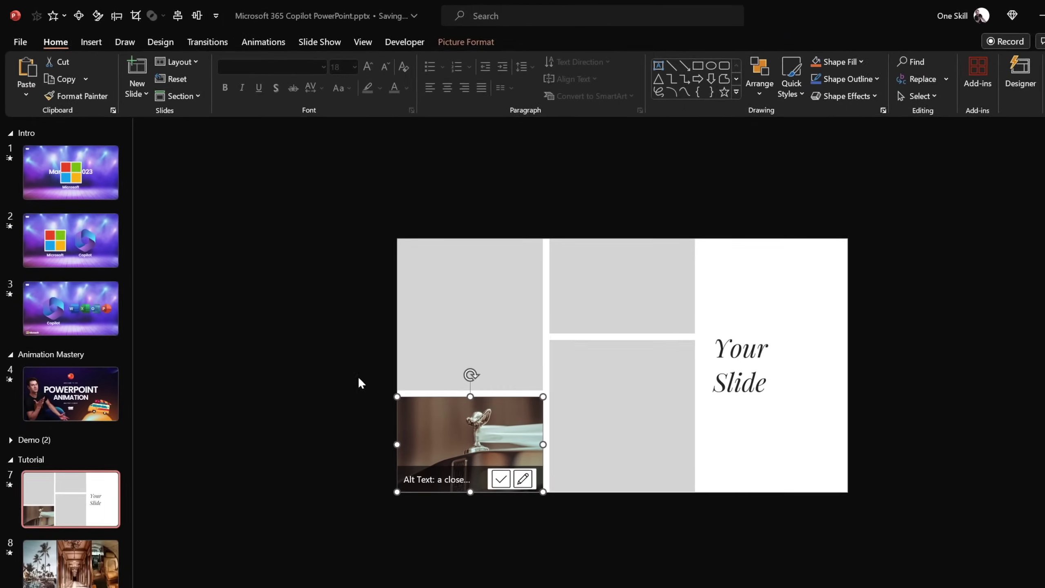
left_click(358, 376)
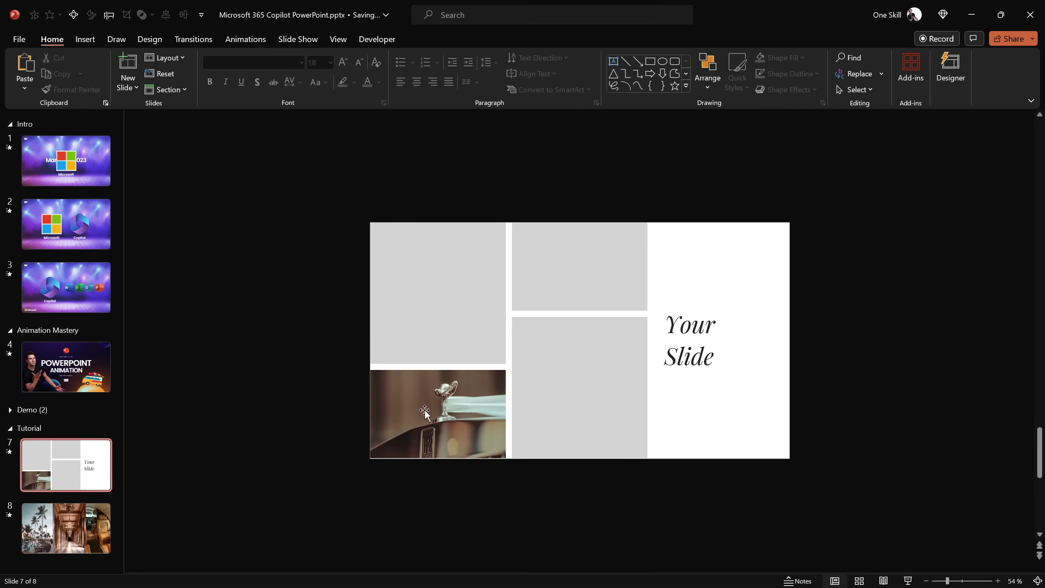
left_click(96, 525)
Copy the palm-tree photo to slide 7 and intersect it with the top-left placeholder.
left_click(380, 362)
key("ctrl+c")
left_click(90, 463)
key("ctrl+v")
right_click(478, 226)
key("ctrl+shift+bracketleft")
left_click(438, 296, "shift")
left_click(142, 14)
left_click(172, 84)
Copy the hallway photo to slide 7 and intersect it with the top-middle placeholder.
left_click(66, 528)
left_click(592, 330)
key("ctrl+c")
left_click(65, 464)
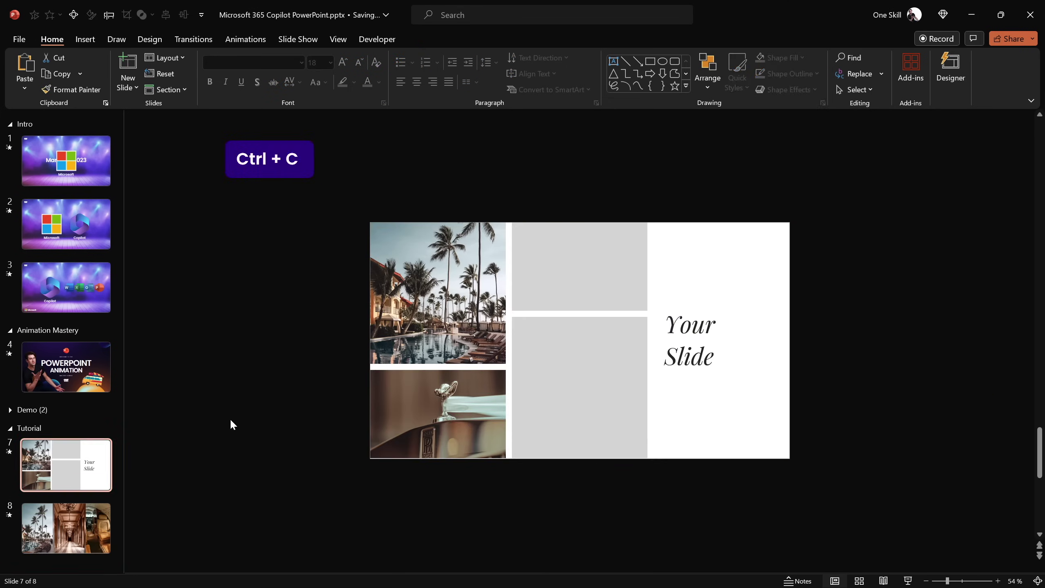
key("ctrl+v")
key("ctrl+shift+bracketleft")
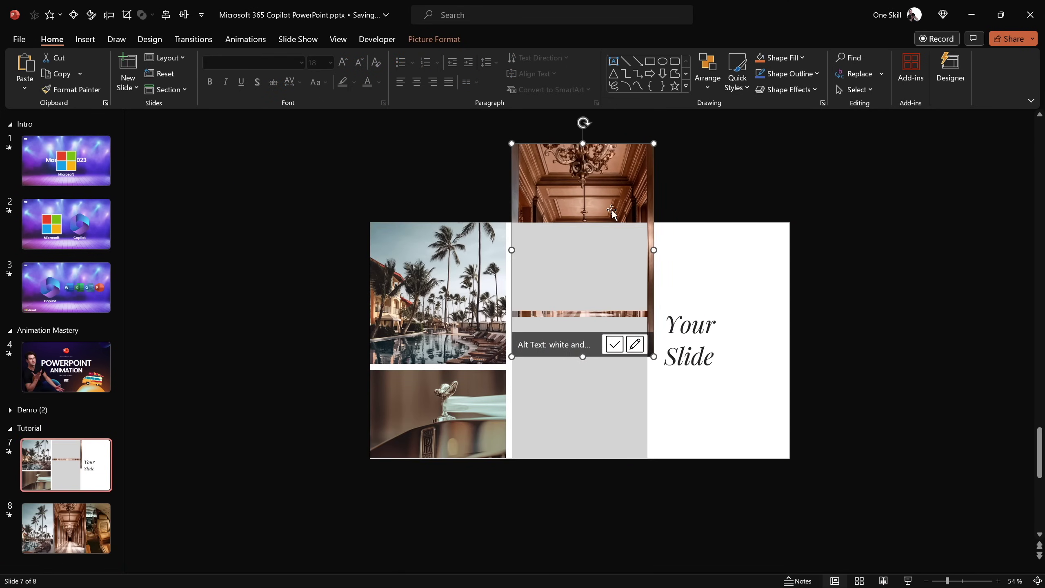
left_click(572, 252, "shift")
left_click(142, 15)
left_click(172, 84)
Copy the jet interior photo to slide 7 and intersect it with the lower-middle placeholder.
left_click(81, 524)
left_click(823, 342)
key("ctrl+c")
left_click(65, 464)
key("ctrl+v")
left_click_drag(671, 385, 605, 392)
right_click(588, 358)
left_click(651, 215)
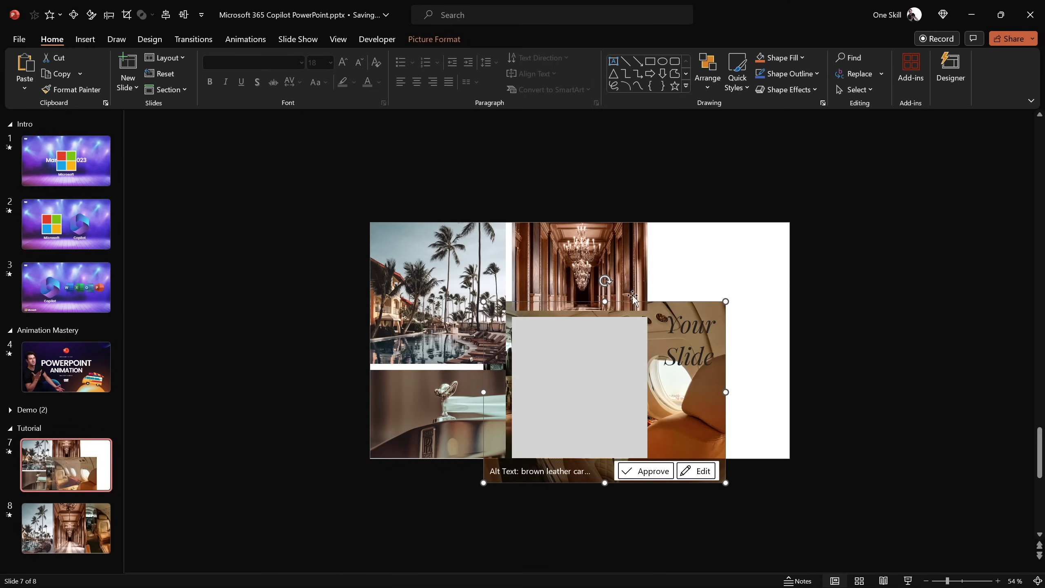
left_click(574, 387, "shift")
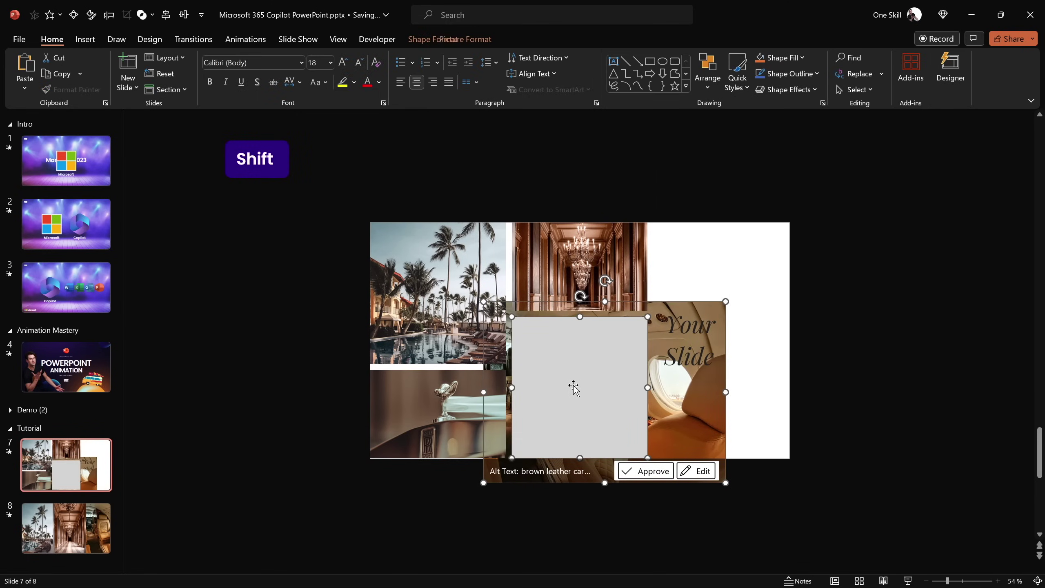
left_click(149, 16)
left_click(171, 85)
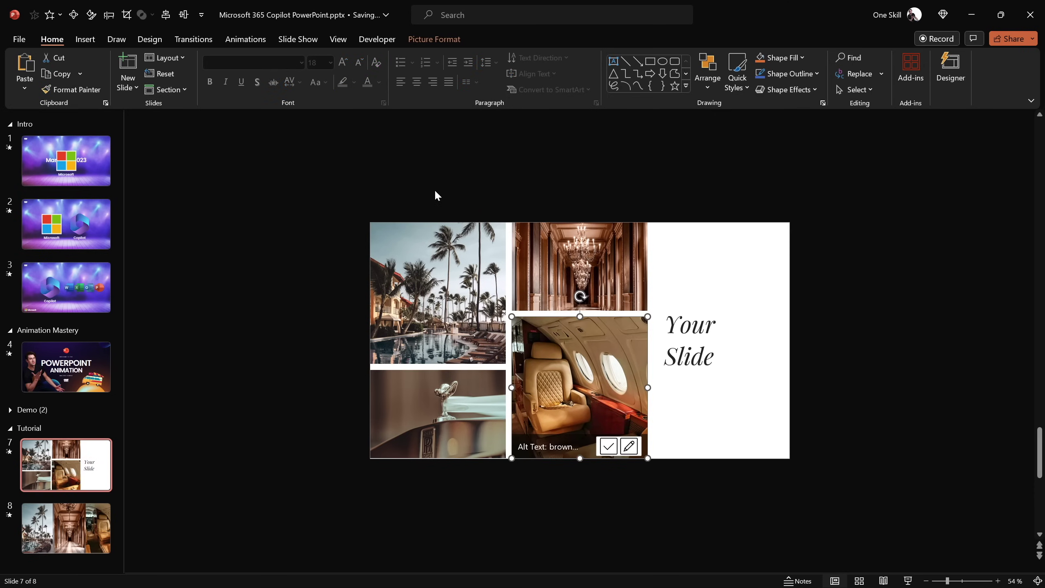
Crop the jet picture to shift the image up and left, then fit the slide to the window.
left_click(435, 39)
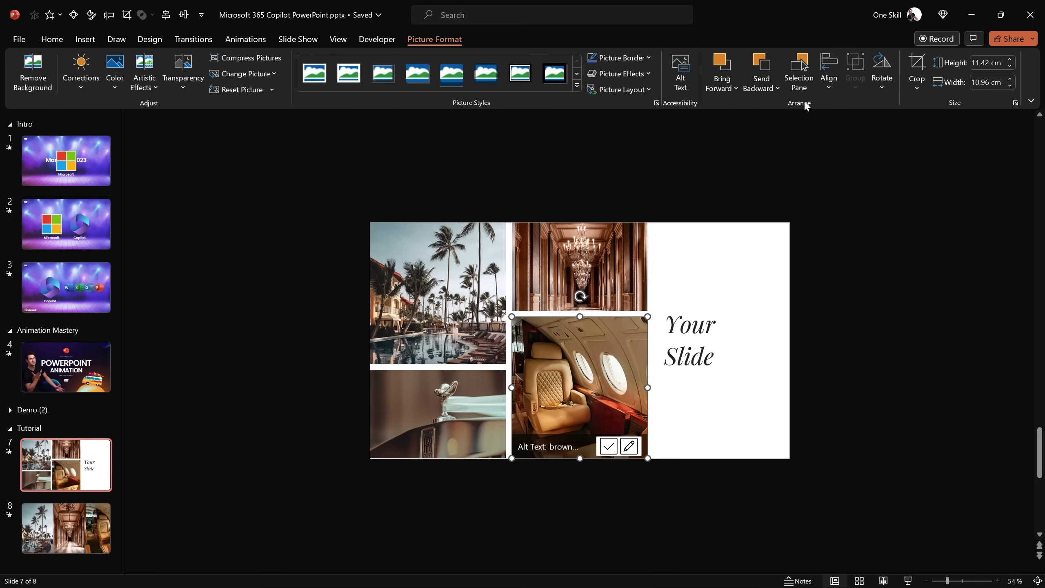
left_click(918, 65)
left_click_drag(691, 382, 672, 370)
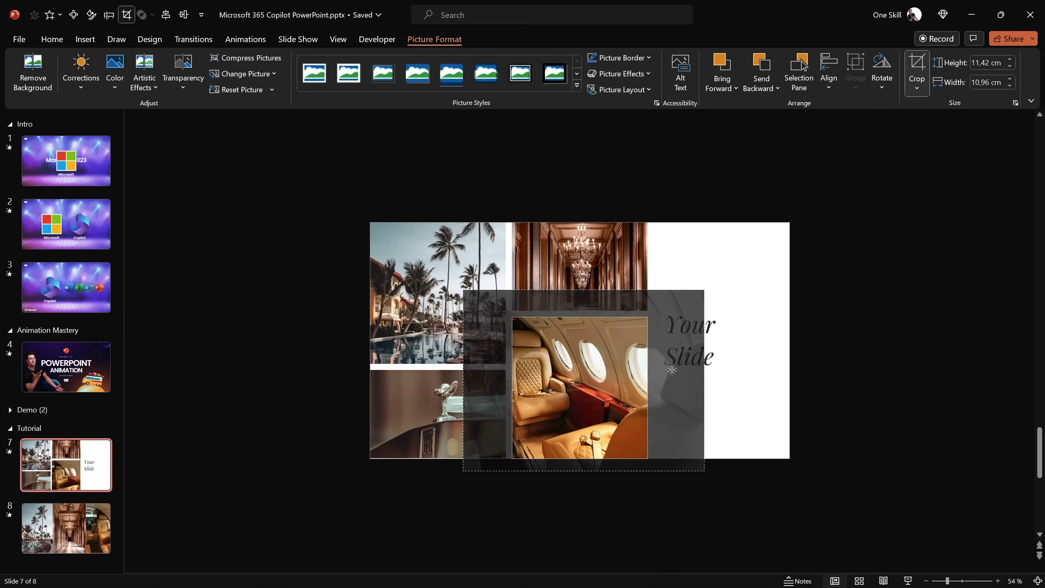
left_click(685, 204)
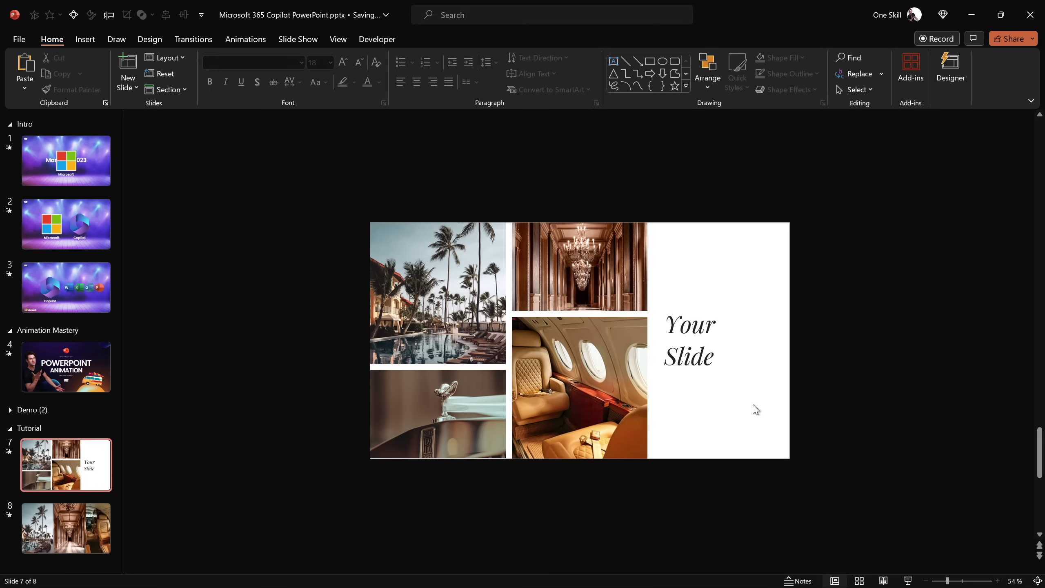
left_click(1038, 581)
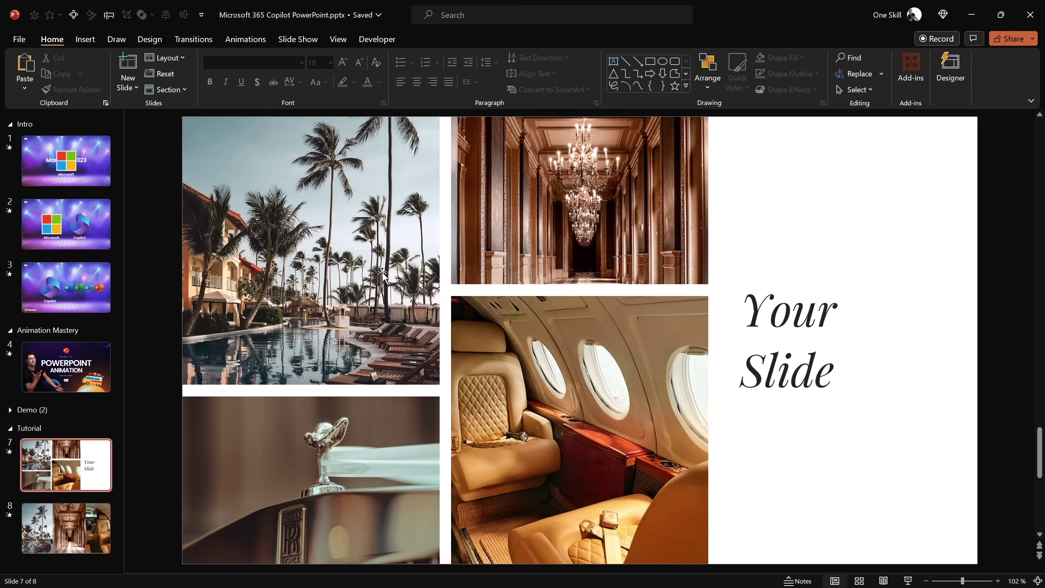
Check the 'Your' and 'Slide' text boxes and select 'Your'.
left_click(782, 318)
left_click(788, 373)
left_click(787, 312)
left_click(788, 361)
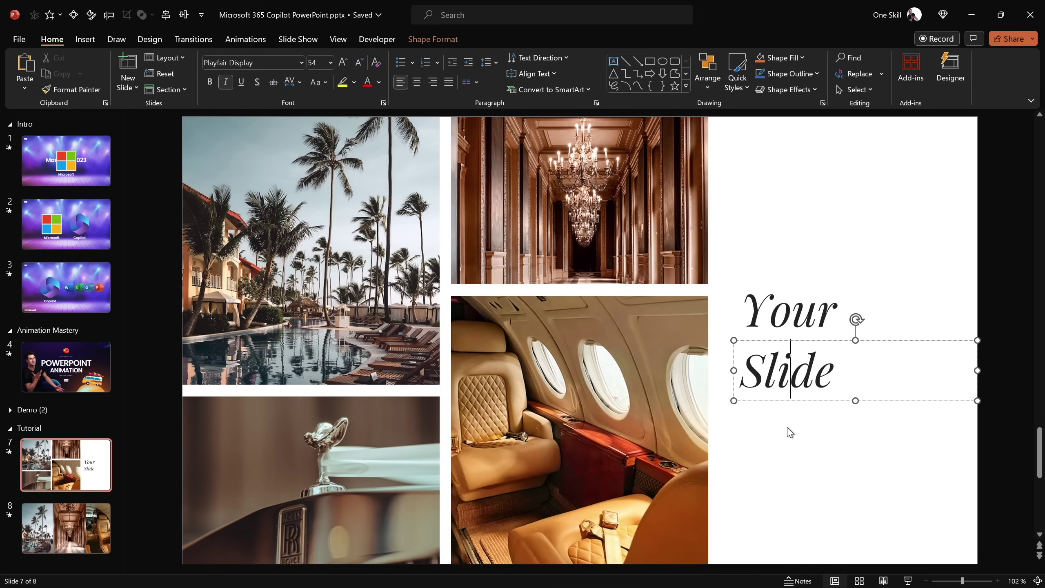
left_click(790, 430)
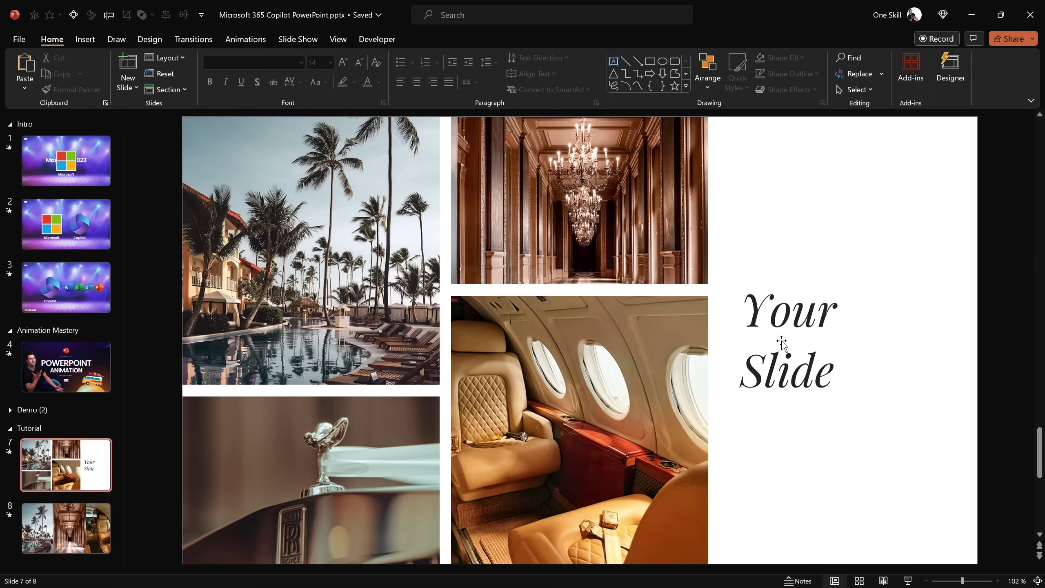
left_click(792, 309)
Duplicate the 'Your' box and retype the middle copy as 'Wonderful'.
left_click_drag(798, 284, 802, 231)
left_click(782, 313)
double_click(782, 314)
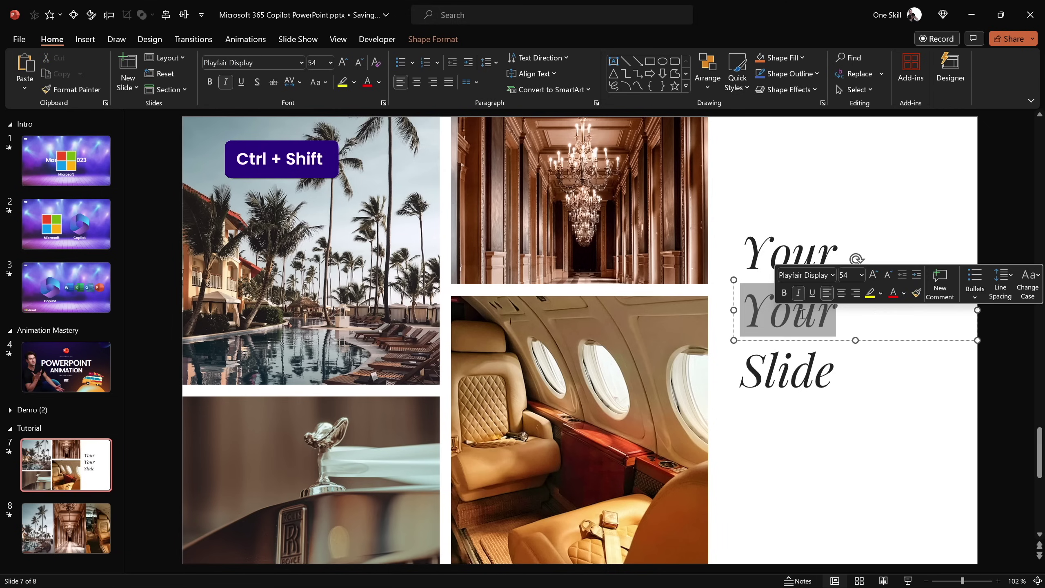
type("Wonderful")
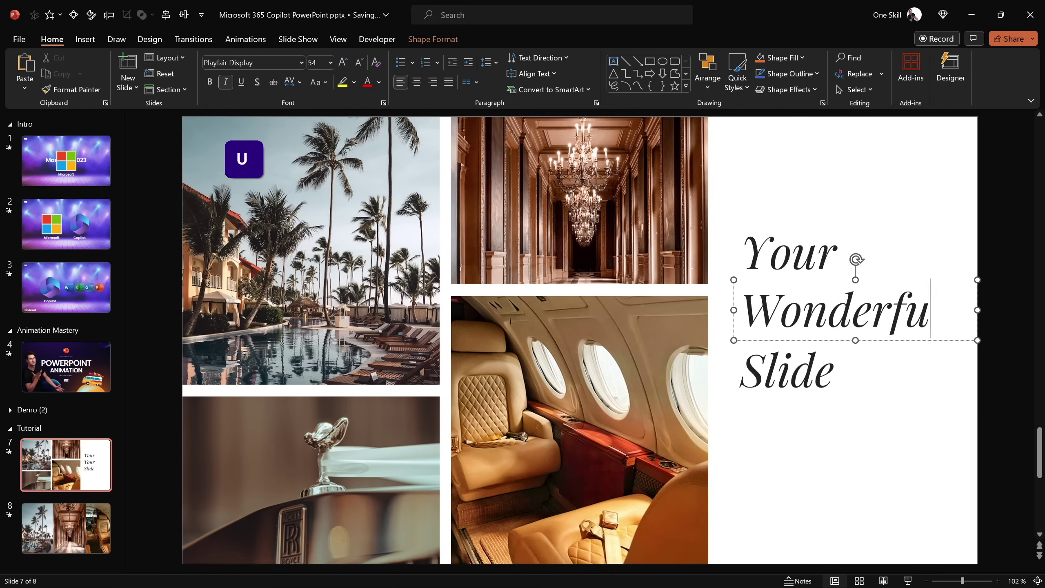
Colour 'Wonderful' brown and select all three title text boxes.
double_click(801, 318)
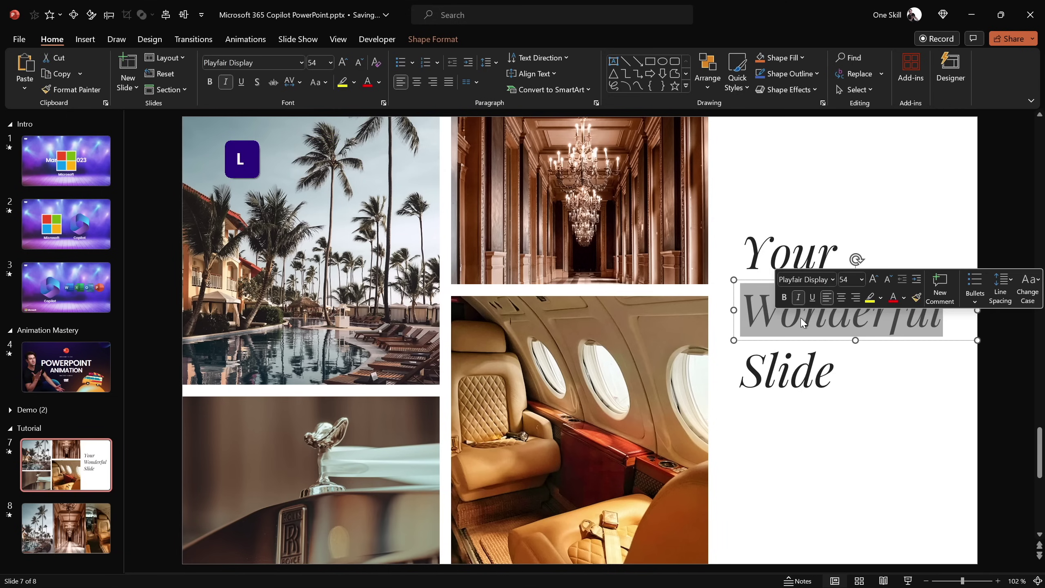
left_click(378, 83)
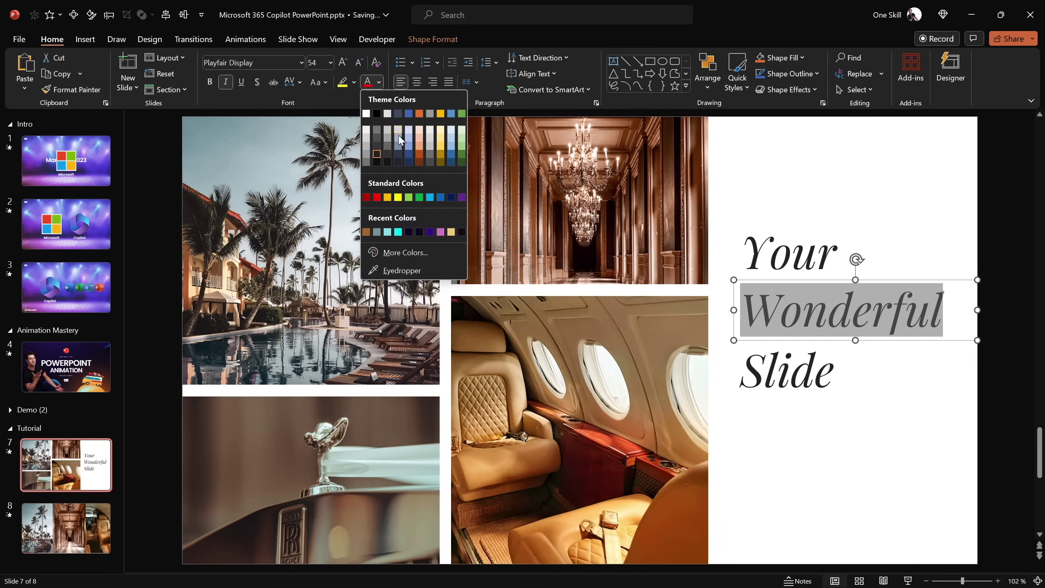
left_click(365, 232)
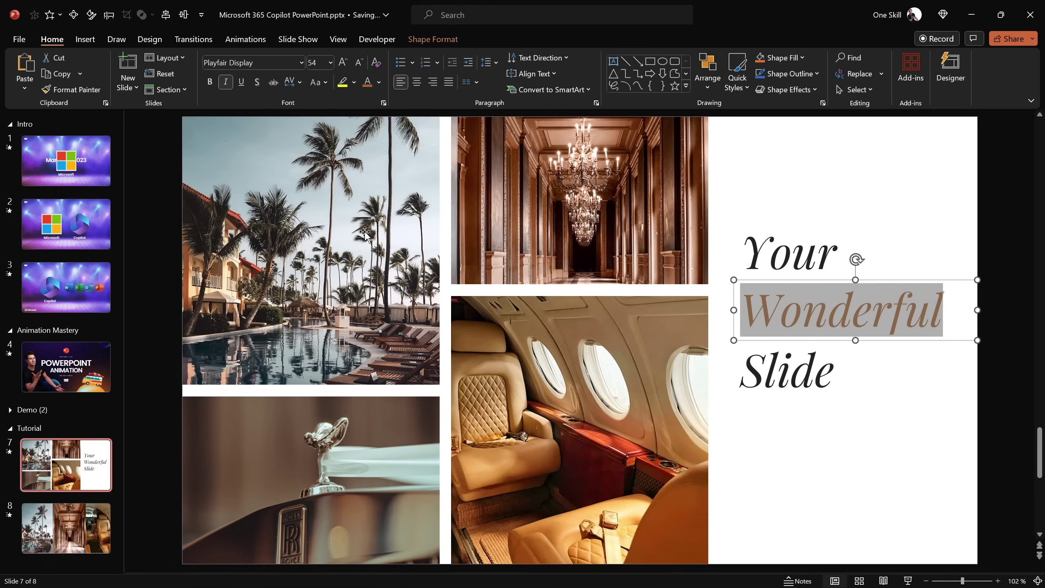
left_click(761, 422)
left_click(786, 258)
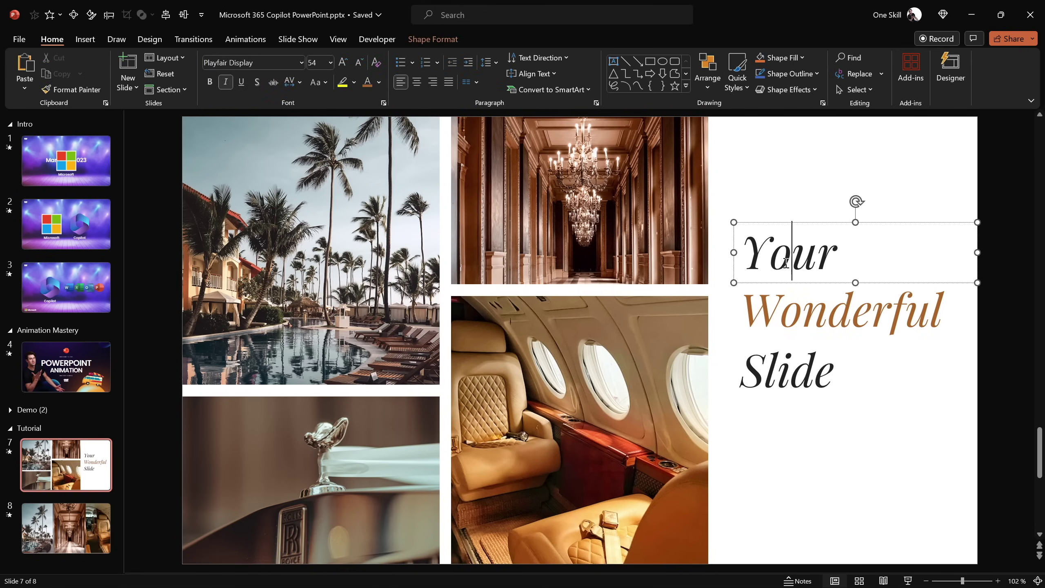
left_click(773, 330, "shift")
left_click(774, 361, "shift")
Distribute the three title boxes vertically and group them.
left_click(703, 81)
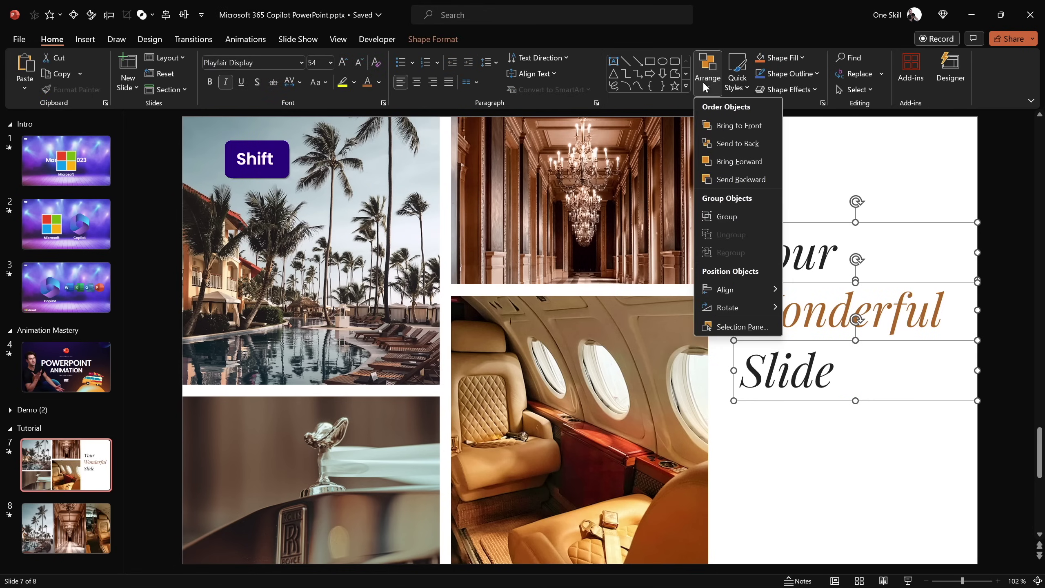
mouse_move(741, 288)
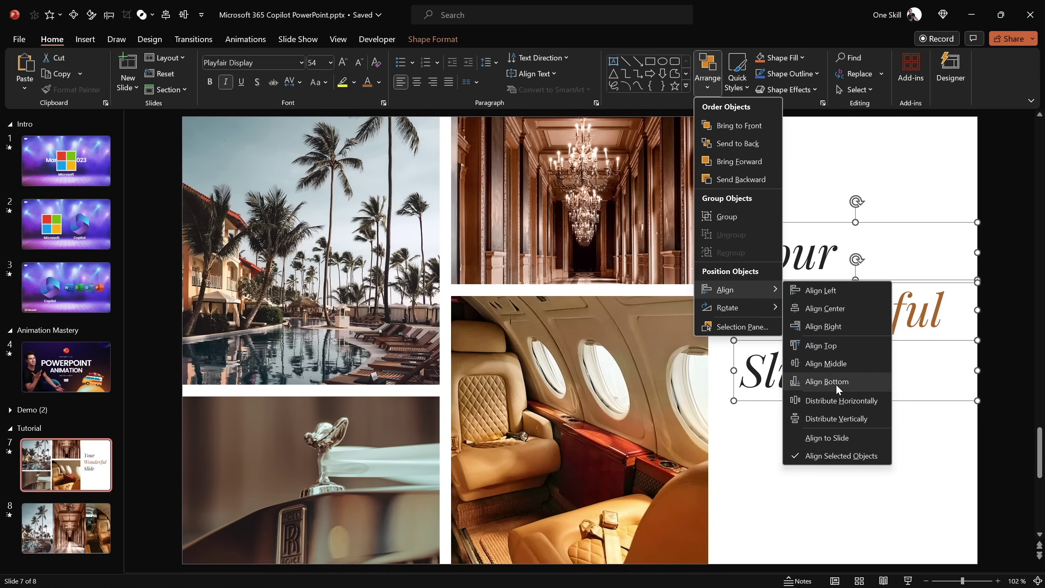
left_click(842, 419)
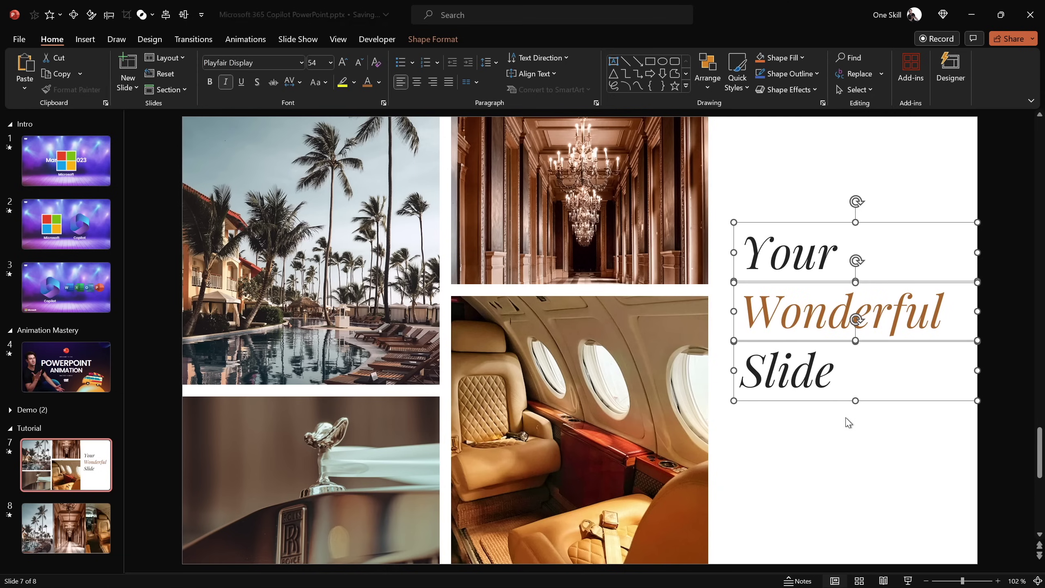
right_click(733, 299)
mouse_move(799, 400)
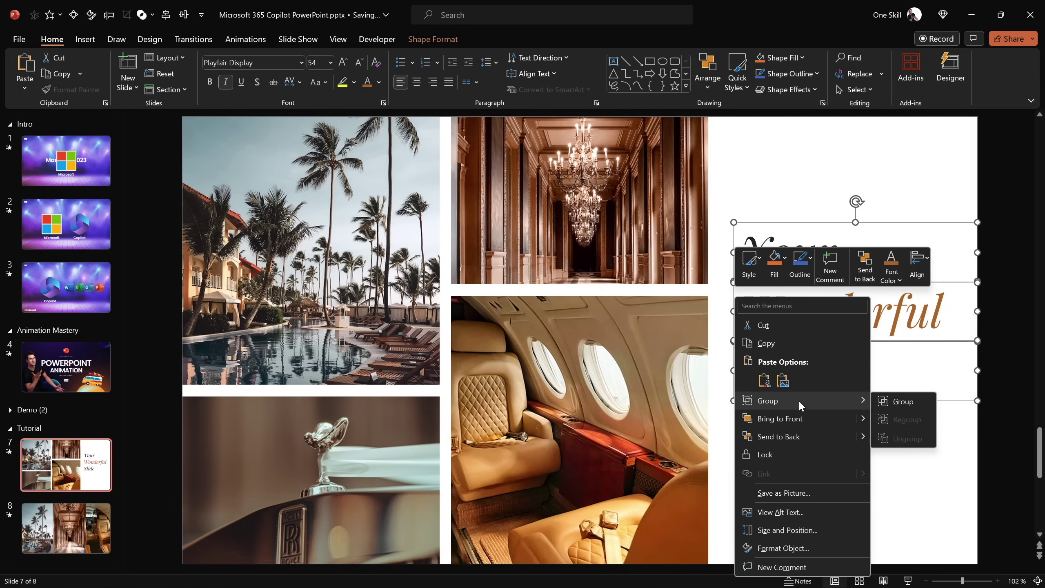
left_click(892, 402)
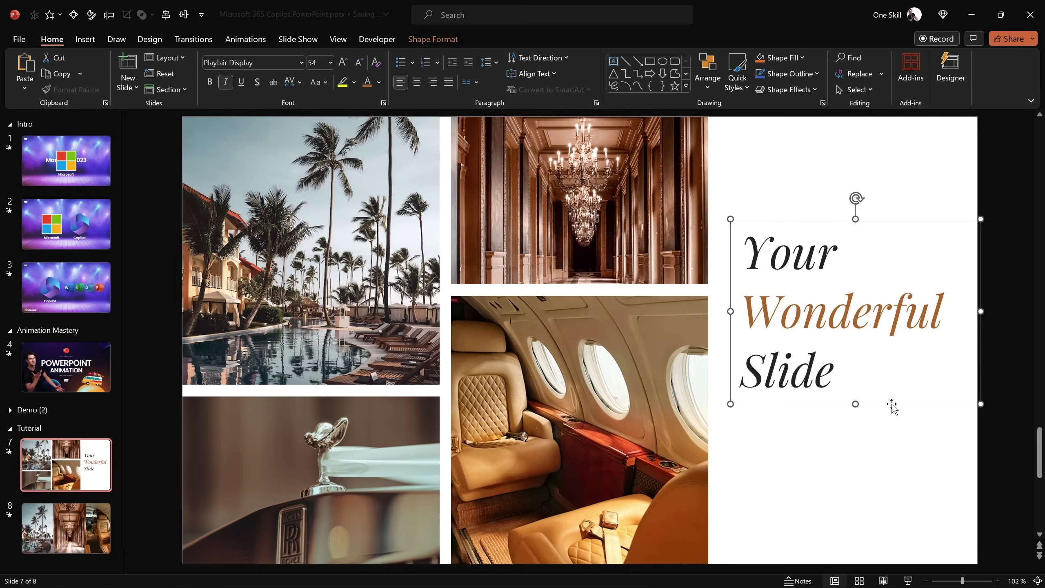
Align the group to the slide middle, ungroup it, and select 'Your' and 'Slide'.
left_click(186, 17)
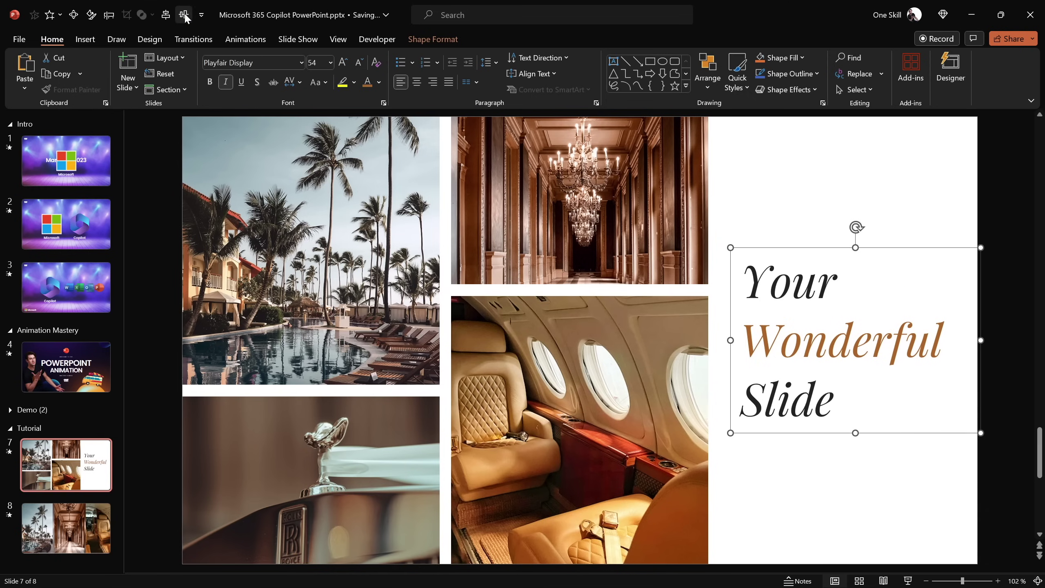
right_click(731, 293)
mouse_move(803, 396)
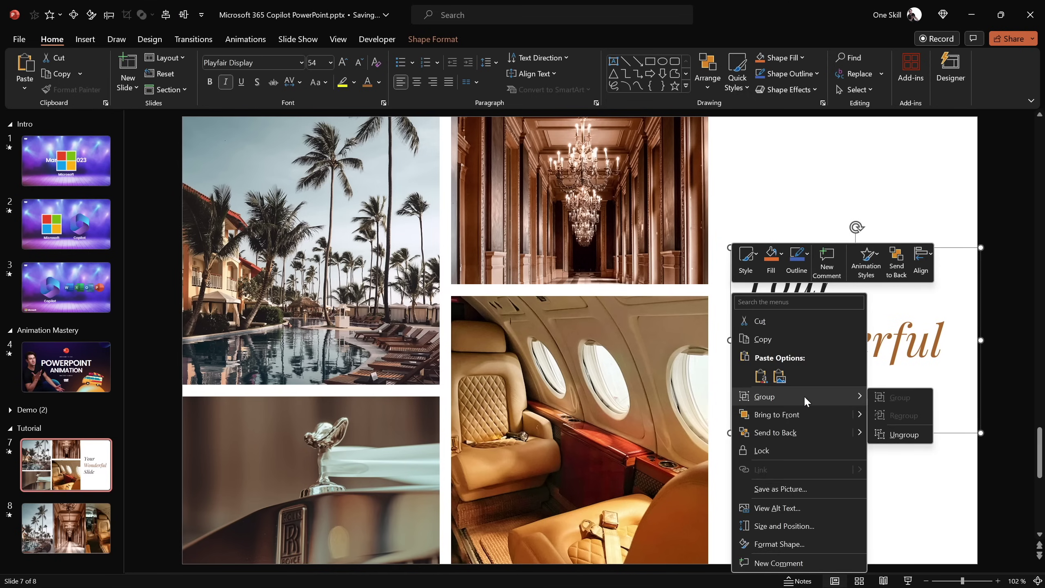
left_click(895, 436)
left_click(871, 486)
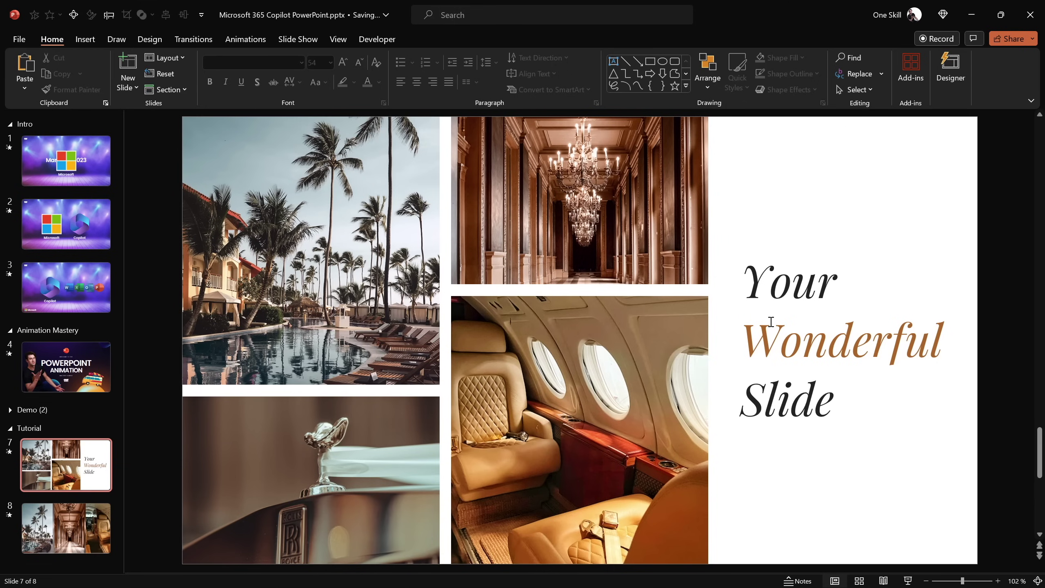
left_click(800, 277)
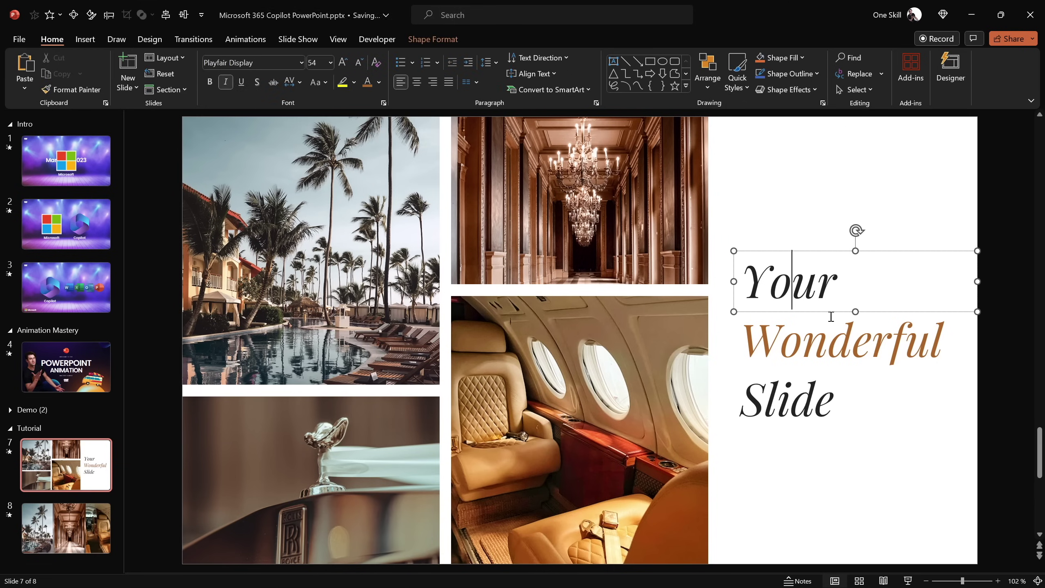
left_click(781, 388, "shift")
Apply a solid white fill to the 'Your' and 'Slide' boxes via Format Object.
right_click(773, 251)
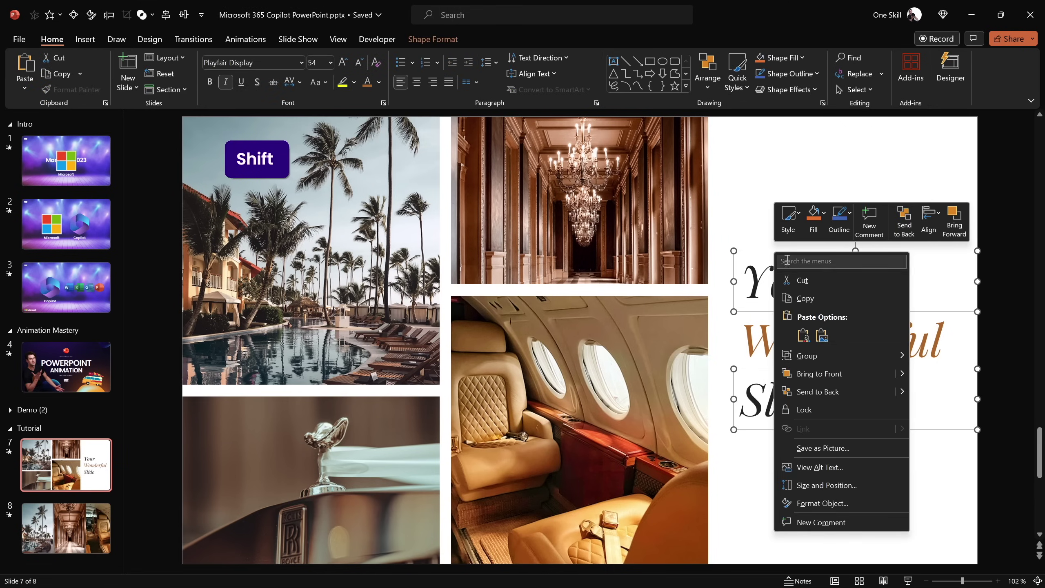
left_click(818, 502)
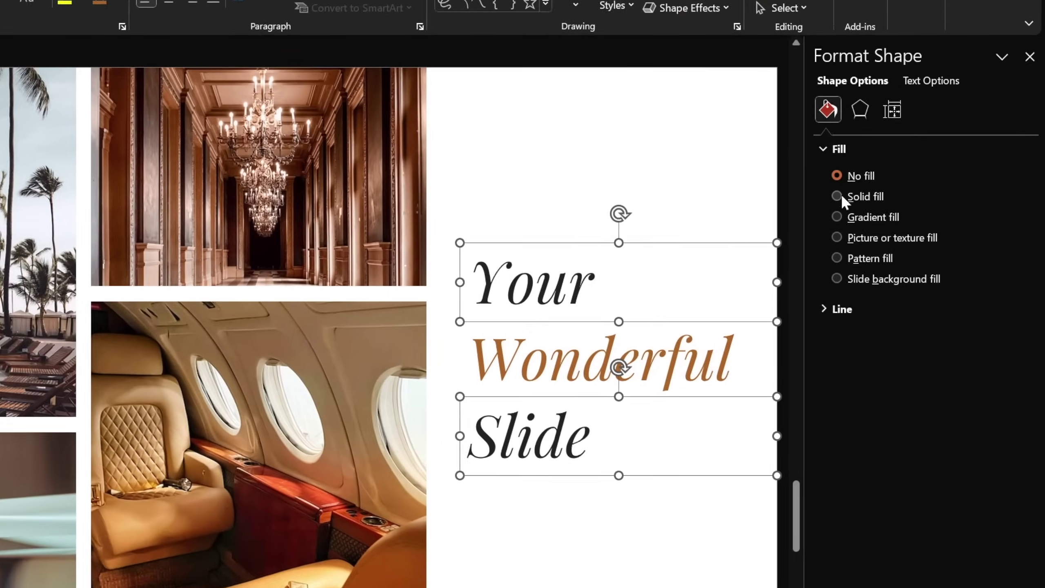
left_click(837, 196)
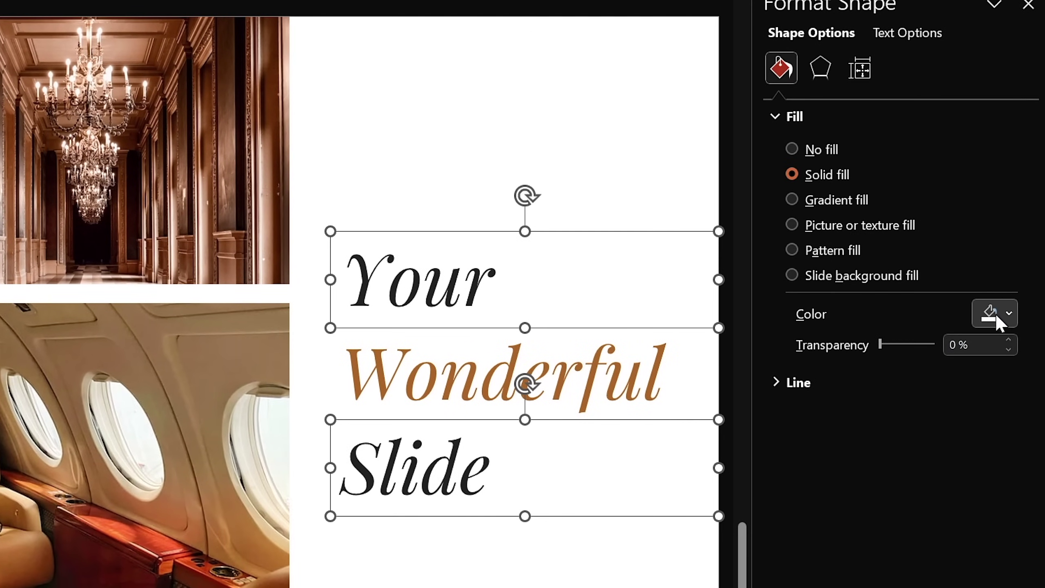
left_click(1003, 309)
left_click(876, 368)
left_click(633, 565)
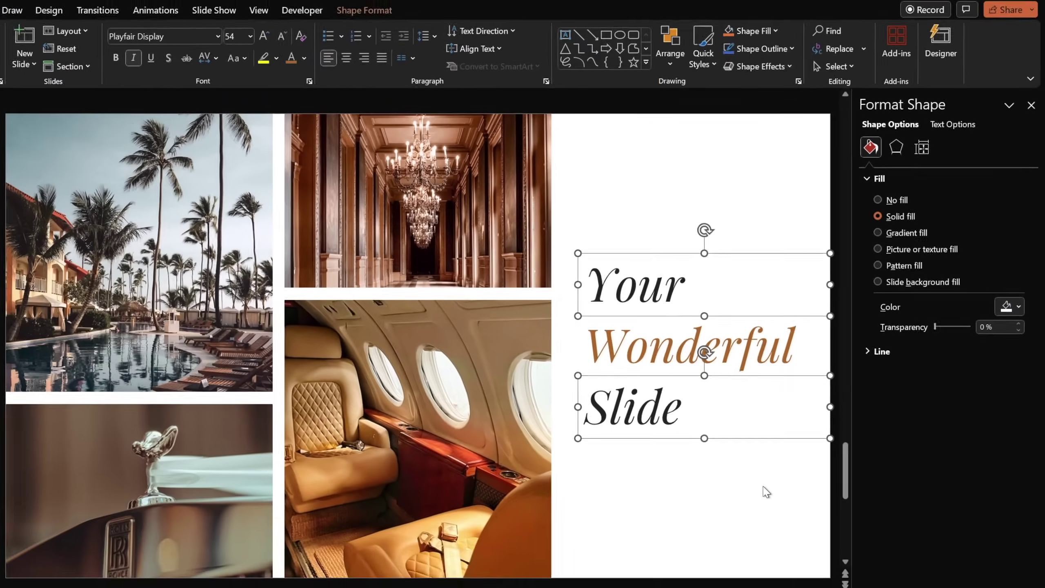
left_click(1032, 125)
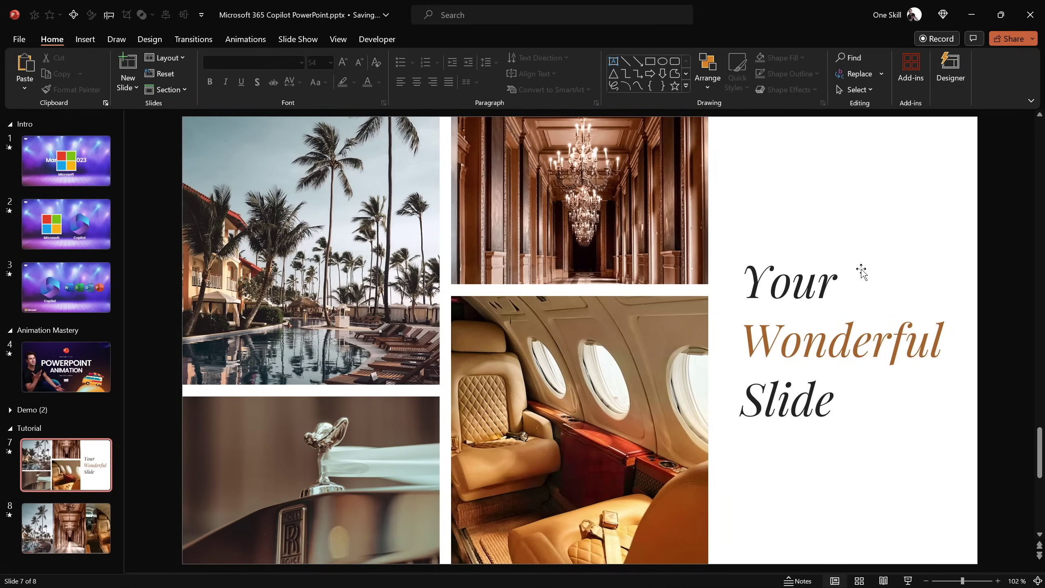
left_click_drag(962, 582, 952, 581)
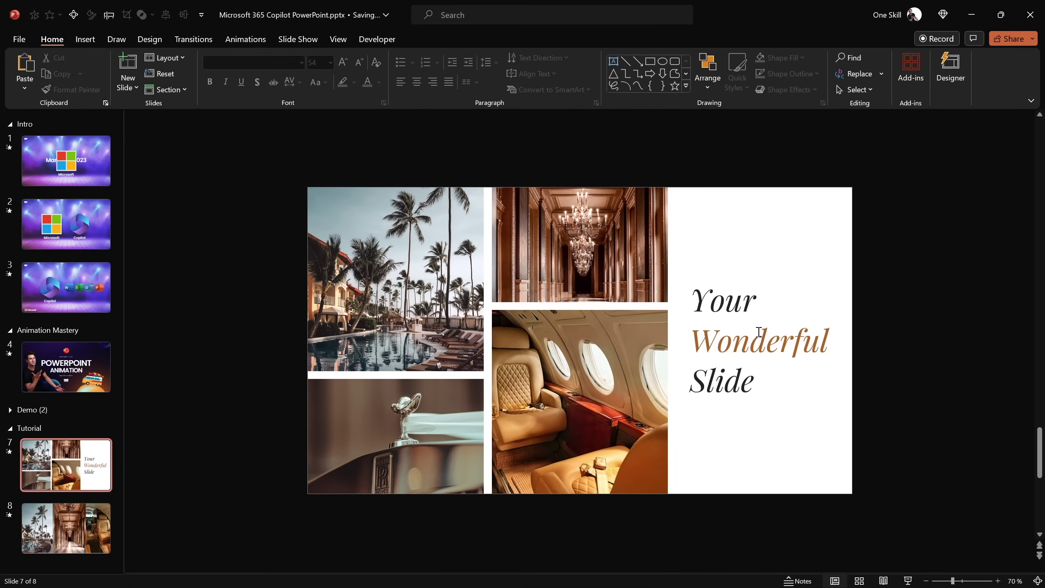
left_click(725, 301)
left_click(731, 388, "shift")
left_click_drag(731, 280, 919, 280)
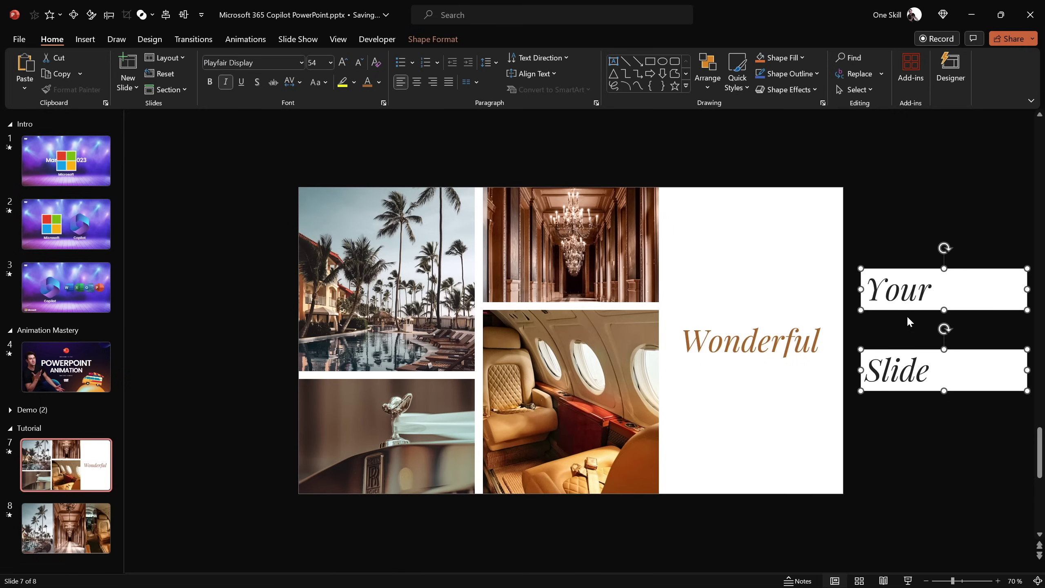
key("ctrl+z")
left_click(863, 344)
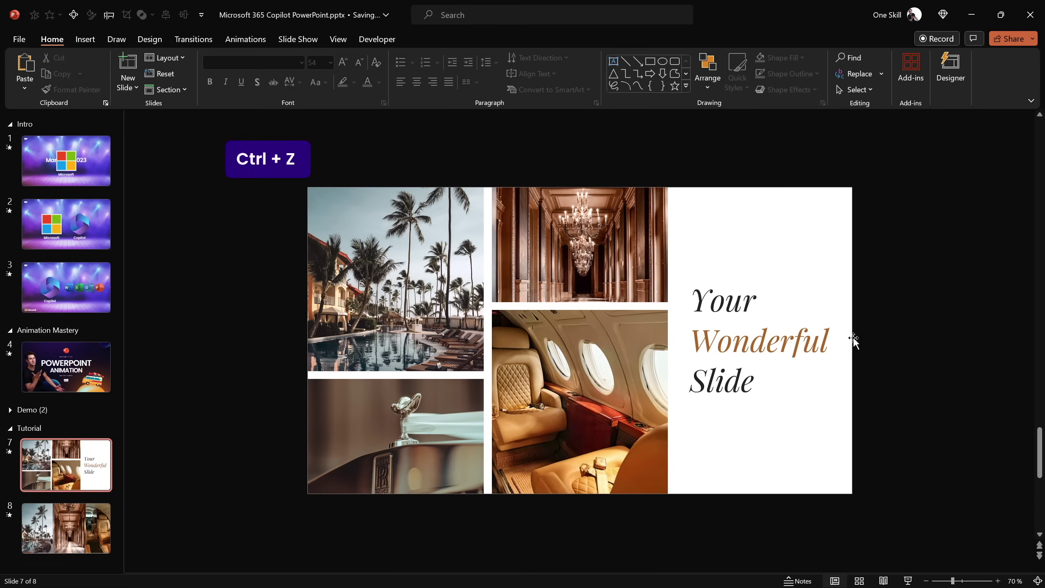
left_click(823, 330)
left_click_drag(823, 321, 938, 310)
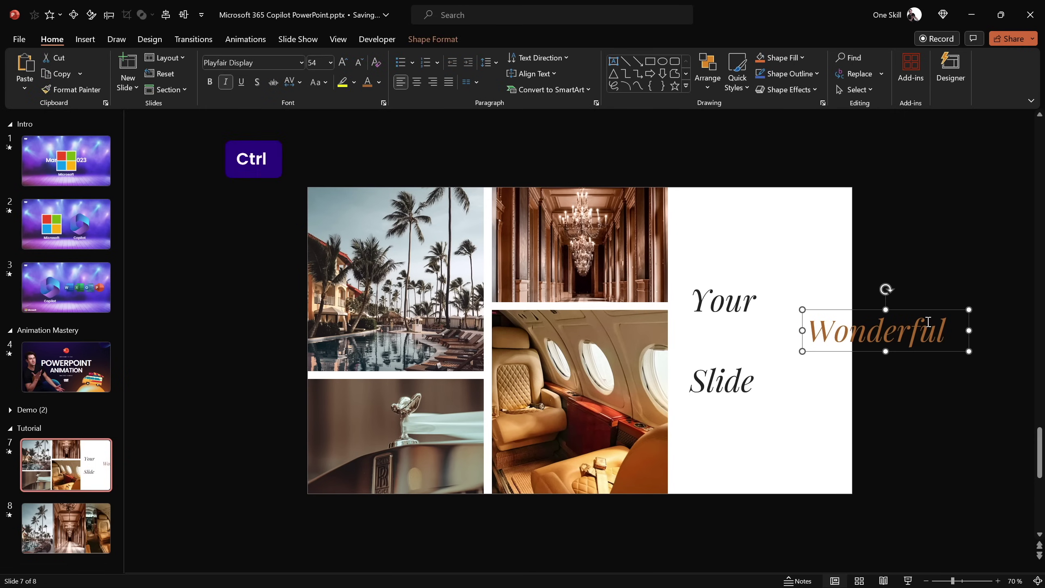
key("ctrl+z")
left_click(934, 349)
left_click(1038, 582)
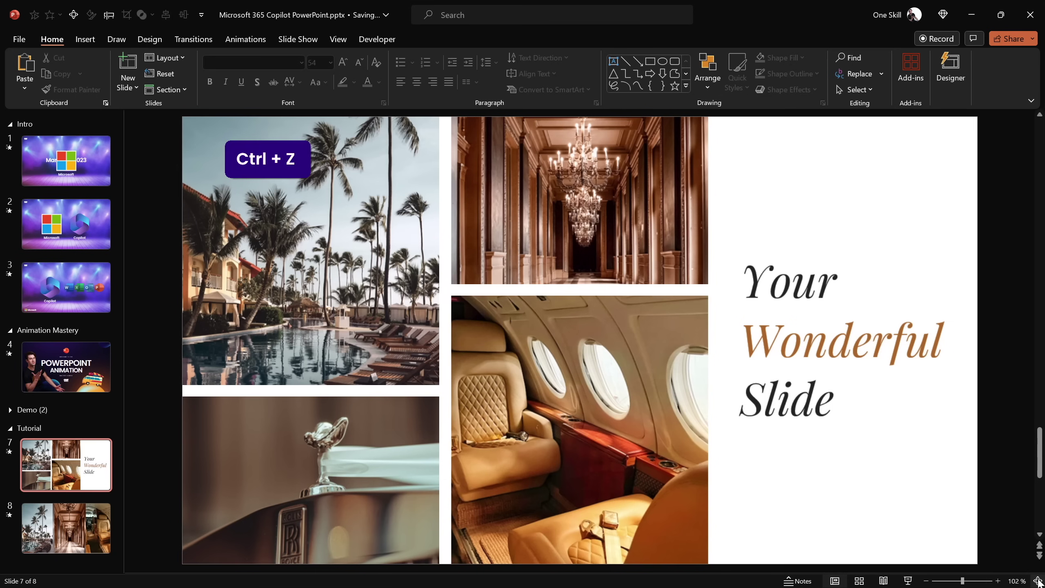
left_click(792, 284)
left_click(804, 388, "shift")
left_click(798, 364, "shift")
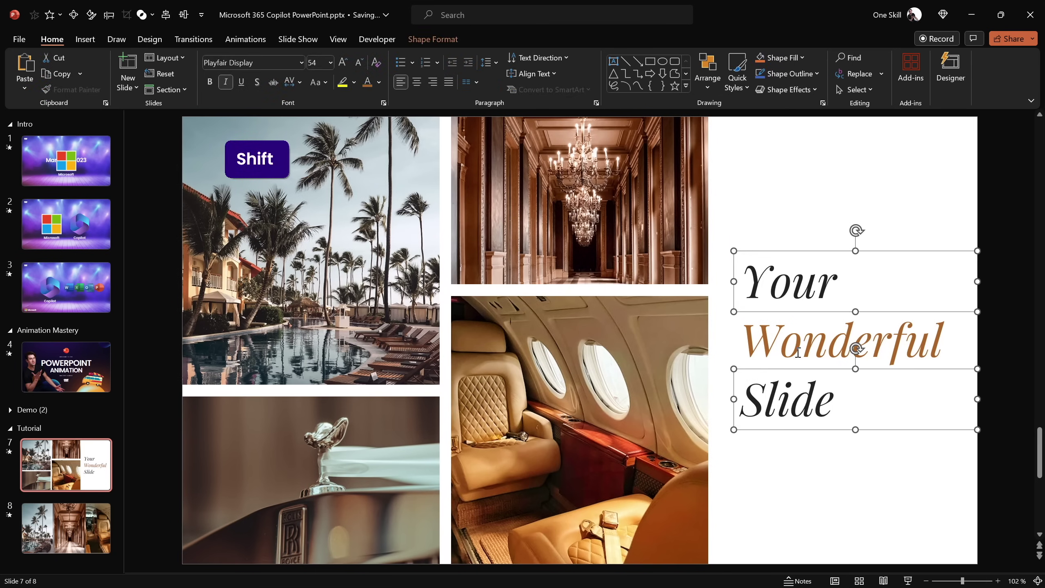
right_click(794, 252)
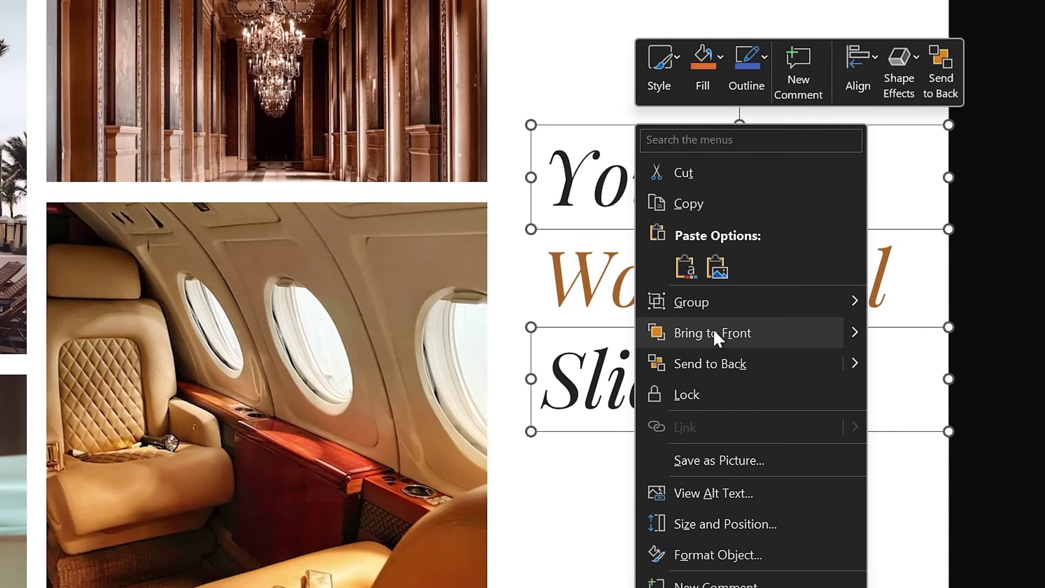
left_click(714, 332)
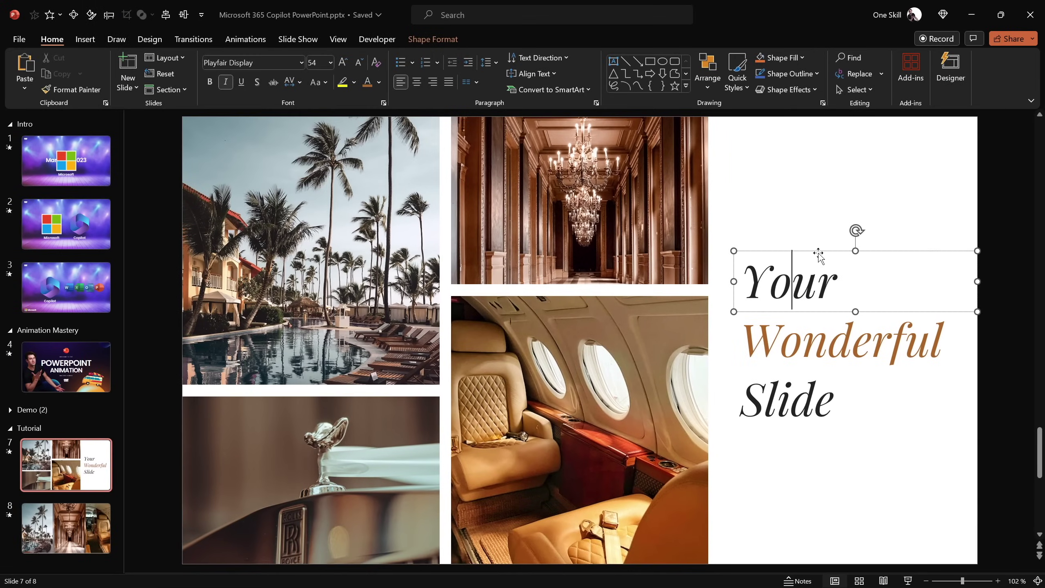
left_click_drag(819, 256, 818, 286)
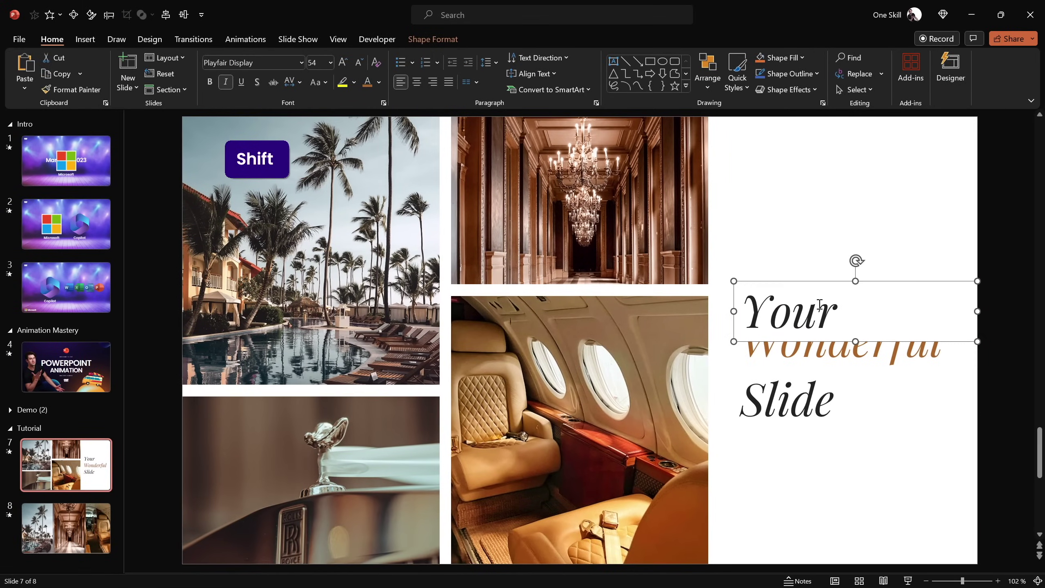
left_click(813, 385)
left_click_drag(813, 371, 814, 346)
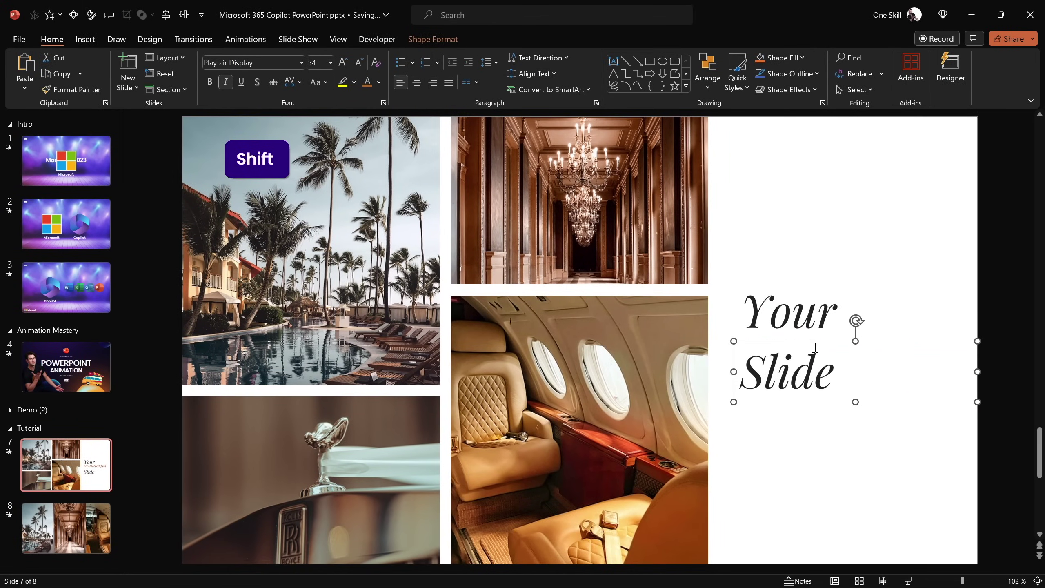
key("ctrl+z")
key("ctrl+z")
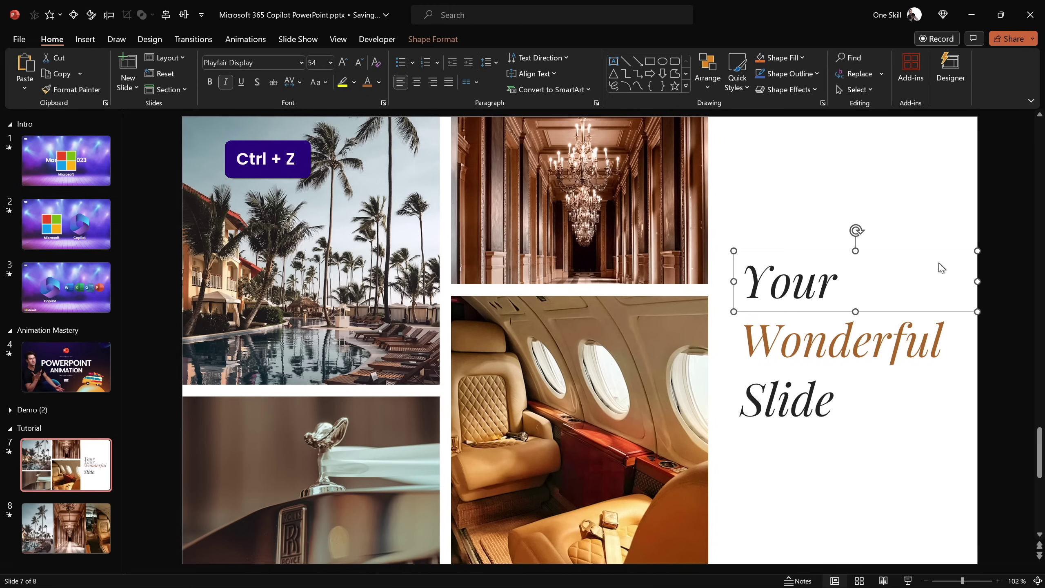
left_click(991, 225)
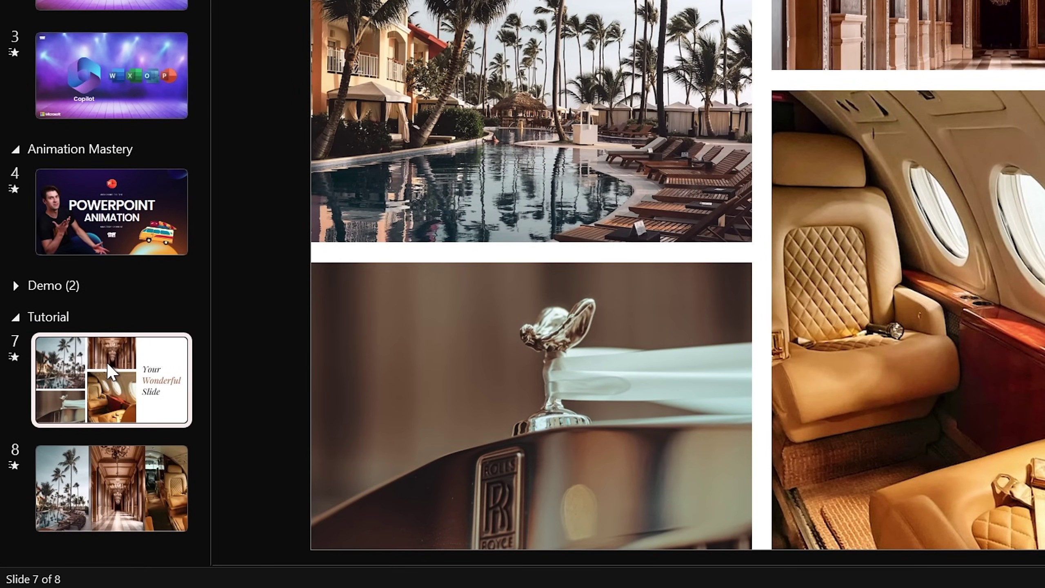
Duplicate slide 7 and apply a Morph transition to the new slide 8.
right_click(107, 362)
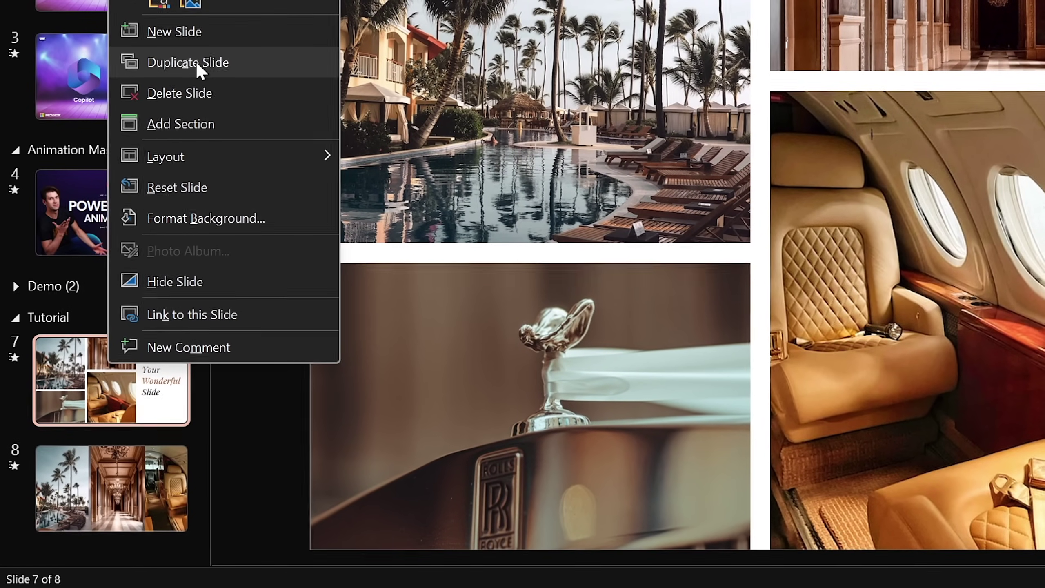
left_click(196, 61)
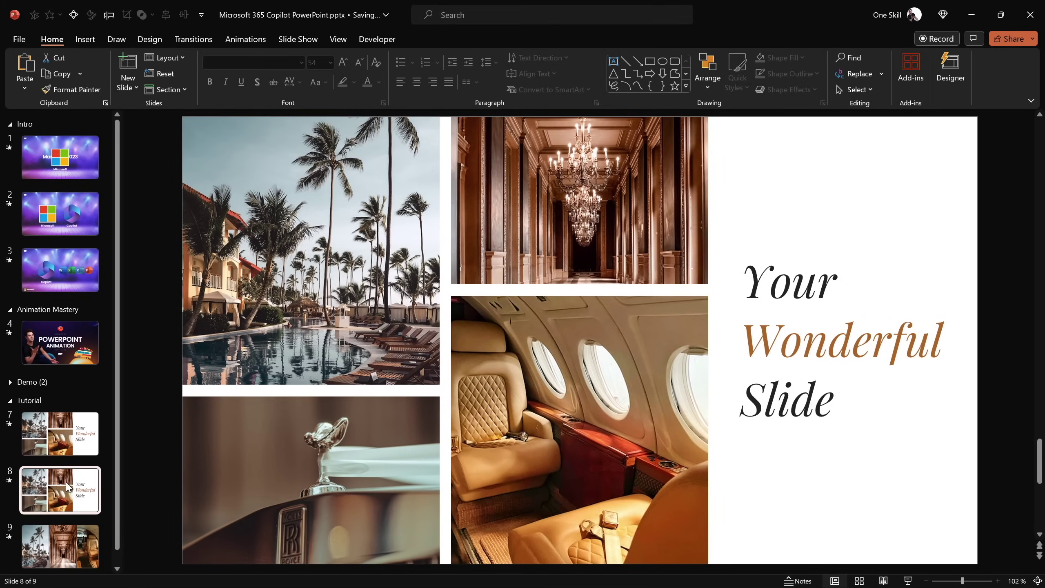
left_click(194, 40)
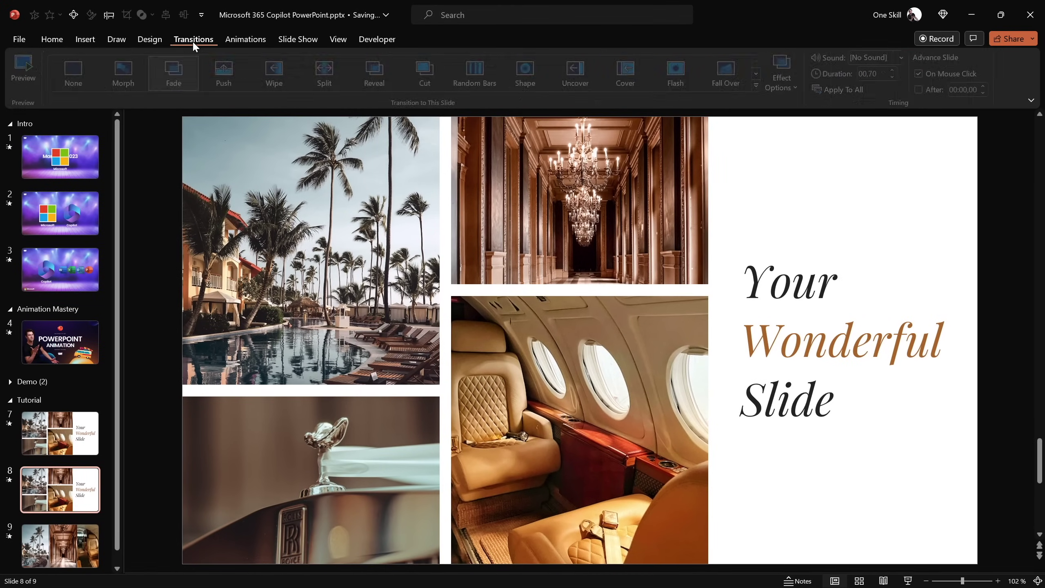
left_click(129, 76)
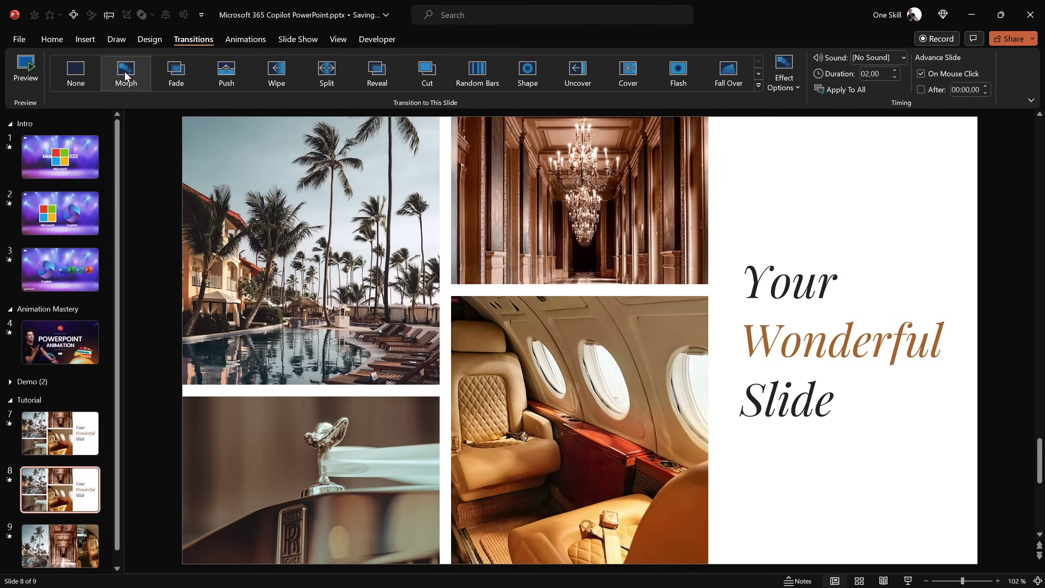
Compare the transitions on slides 7 and 8, then select 'Your' on slide 7.
key("Page_Up")
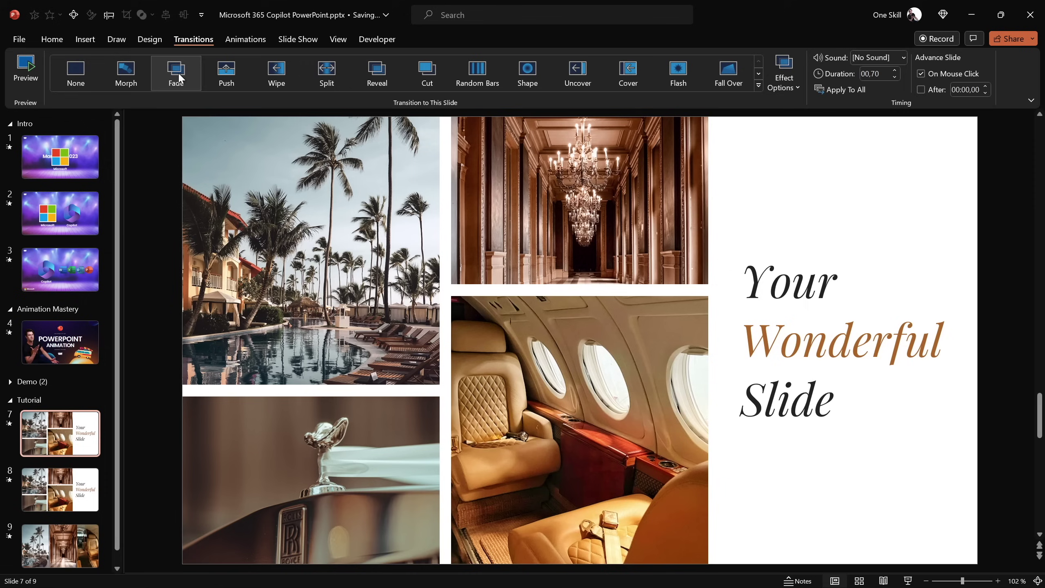
key("Page_Down")
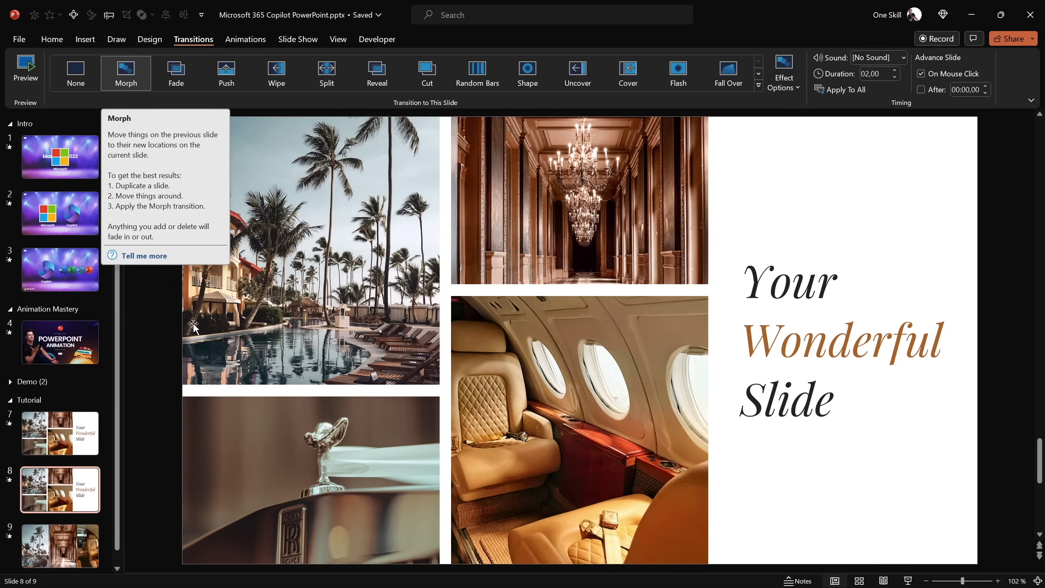
left_click(84, 443)
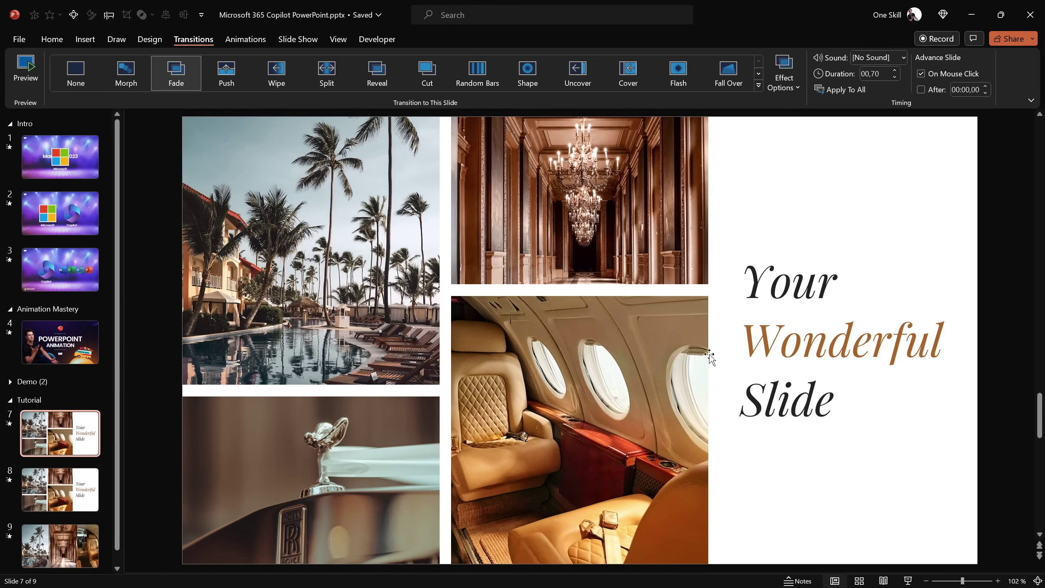
left_click(800, 284)
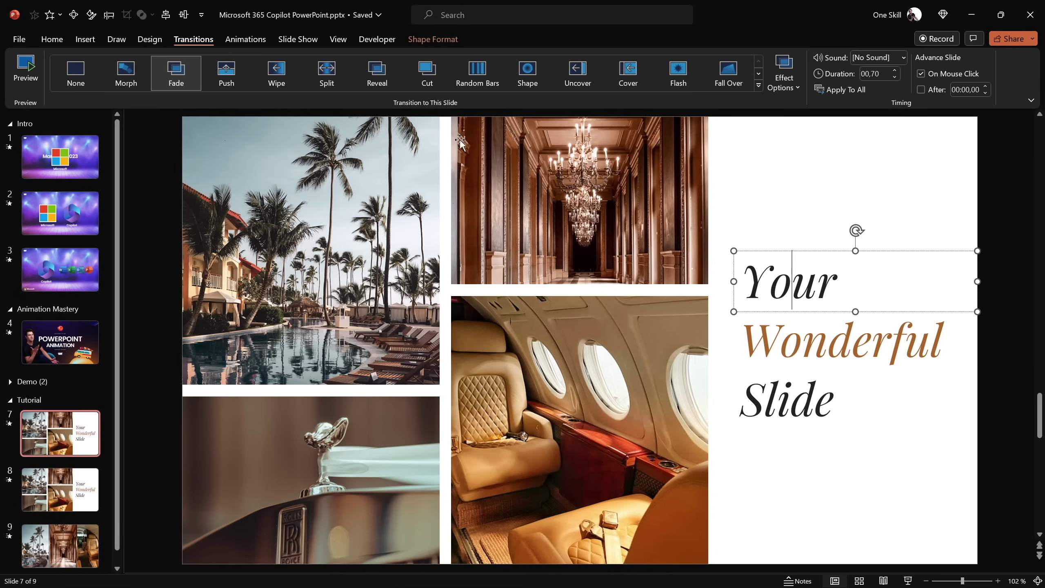
left_click(338, 39)
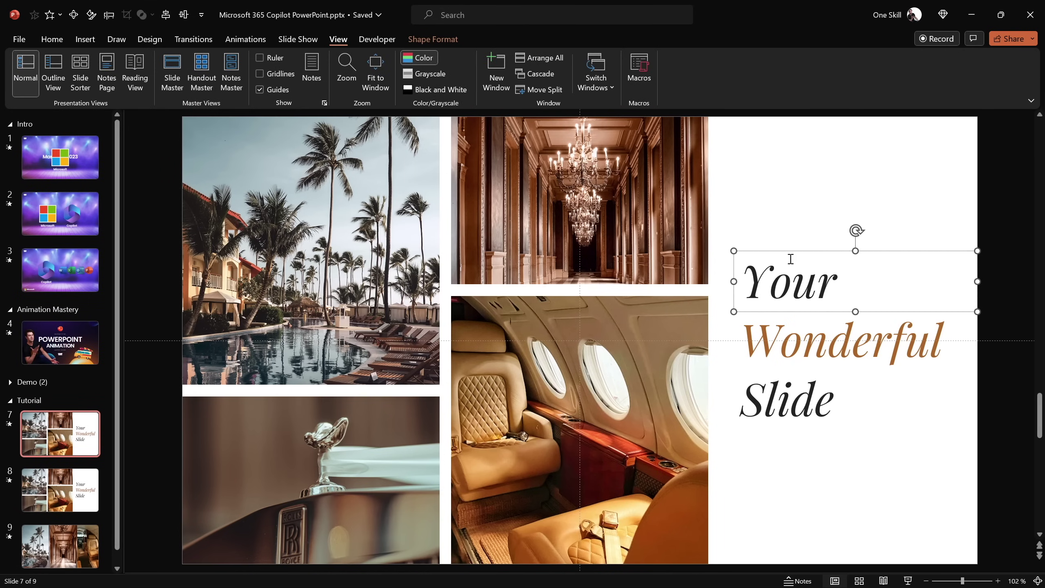
Move 'Your' down and 'Slide' up to cover 'Wonderful', and turn off Guides.
left_click_drag(780, 251, 779, 280)
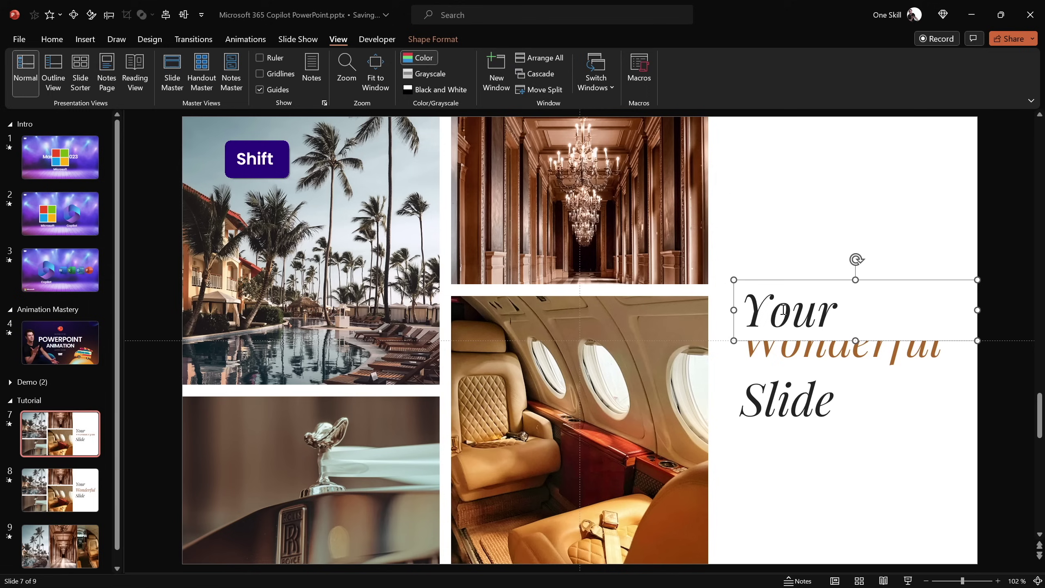
left_click(777, 395)
left_click_drag(736, 387, 733, 354)
left_click(764, 426)
left_click(785, 368)
left_click(765, 425)
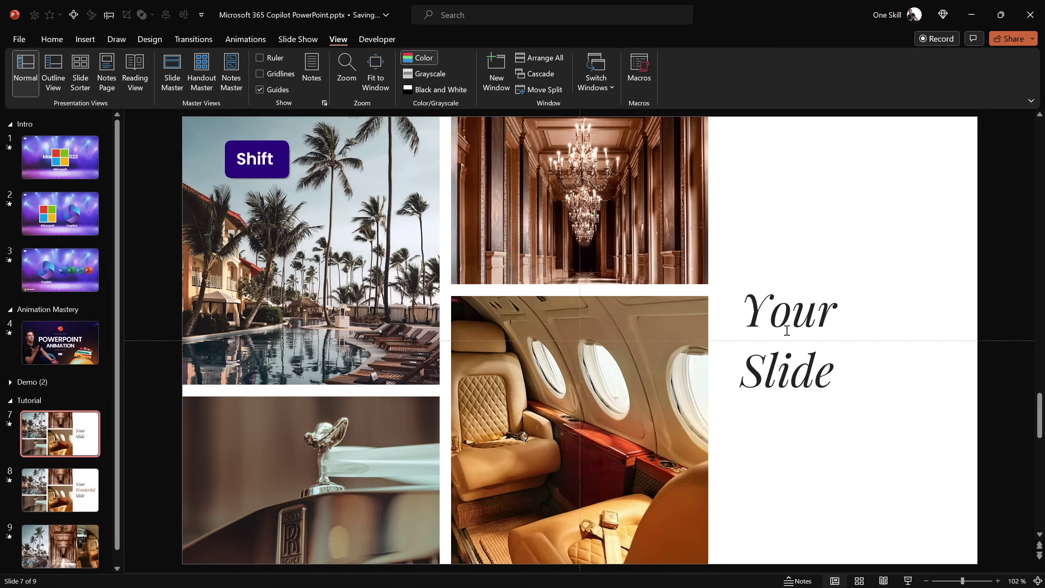
left_click(260, 90)
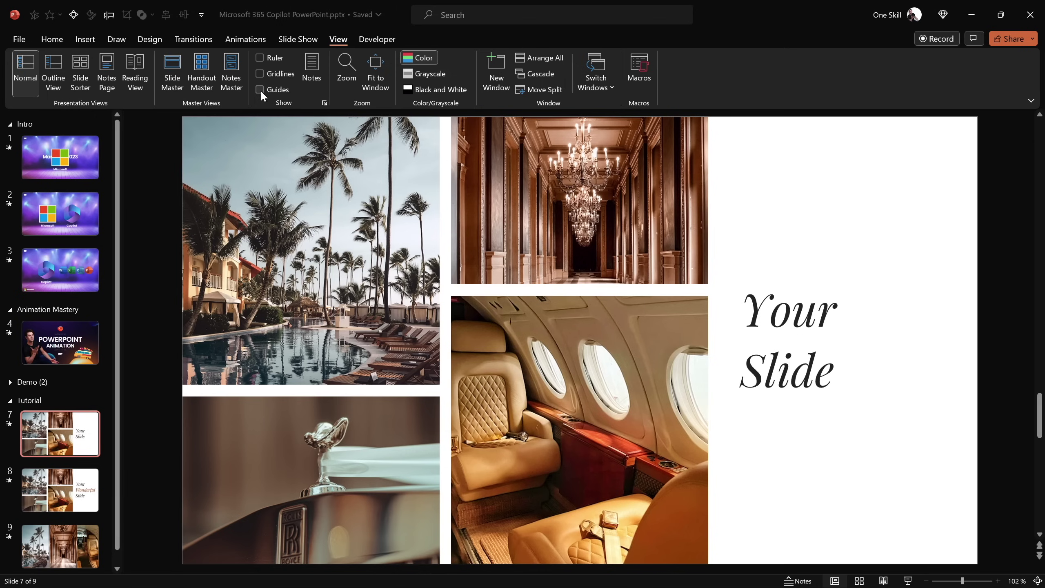
key("Page_Down")
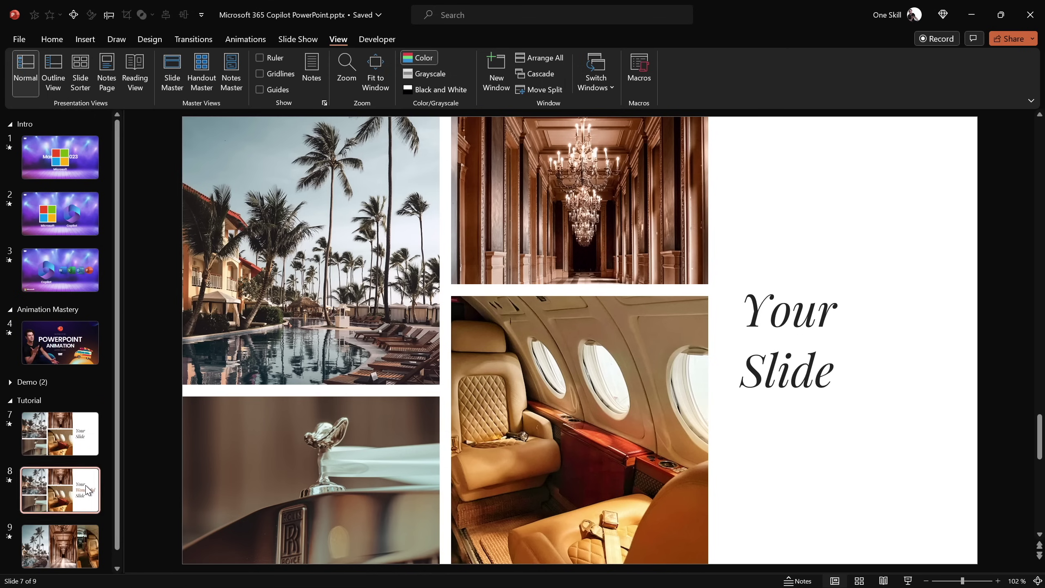
Preview slide 8's Morph transition from the Transitions tab.
left_click(183, 42)
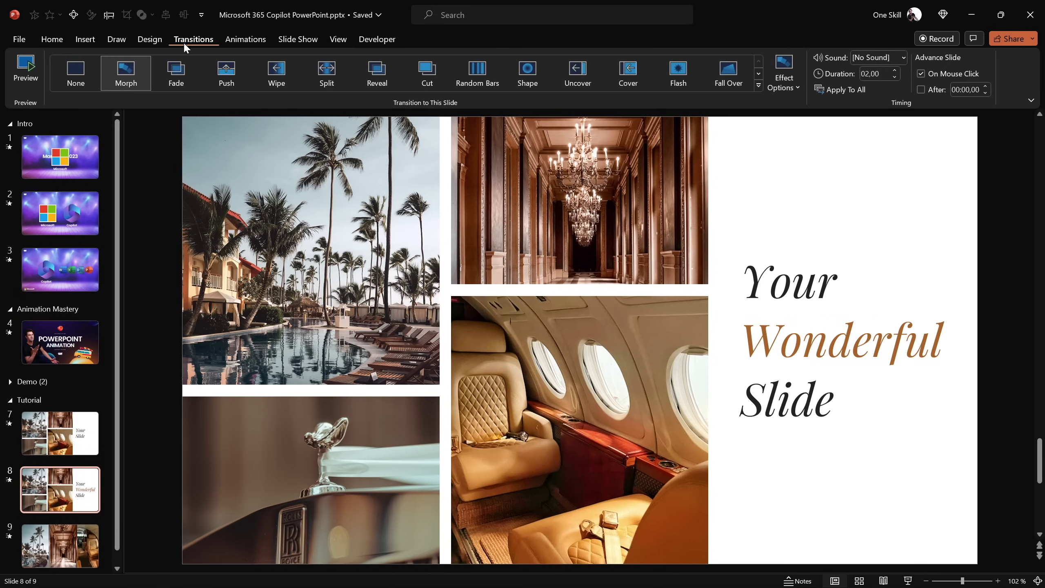
left_click(24, 68)
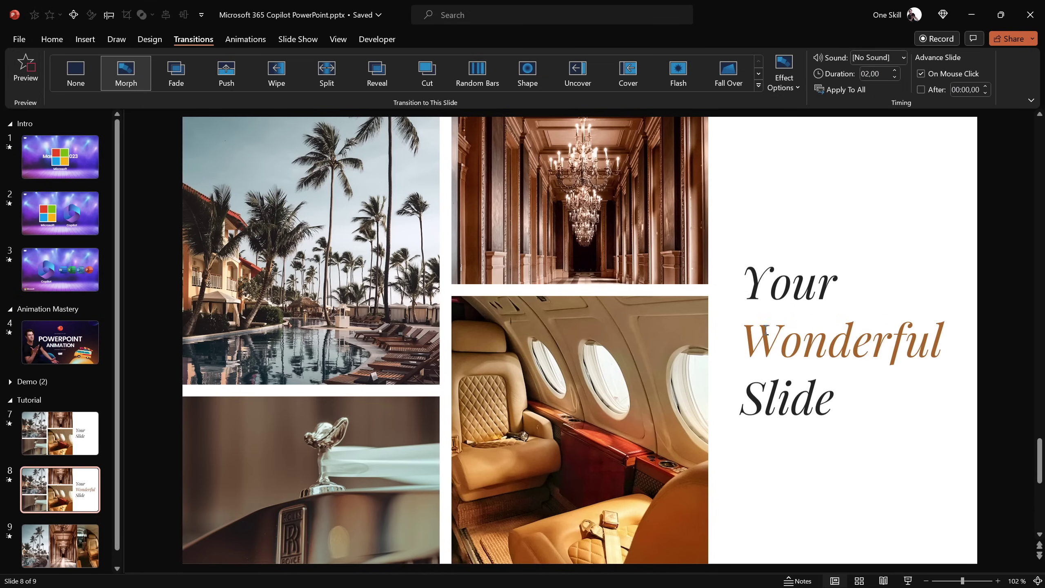